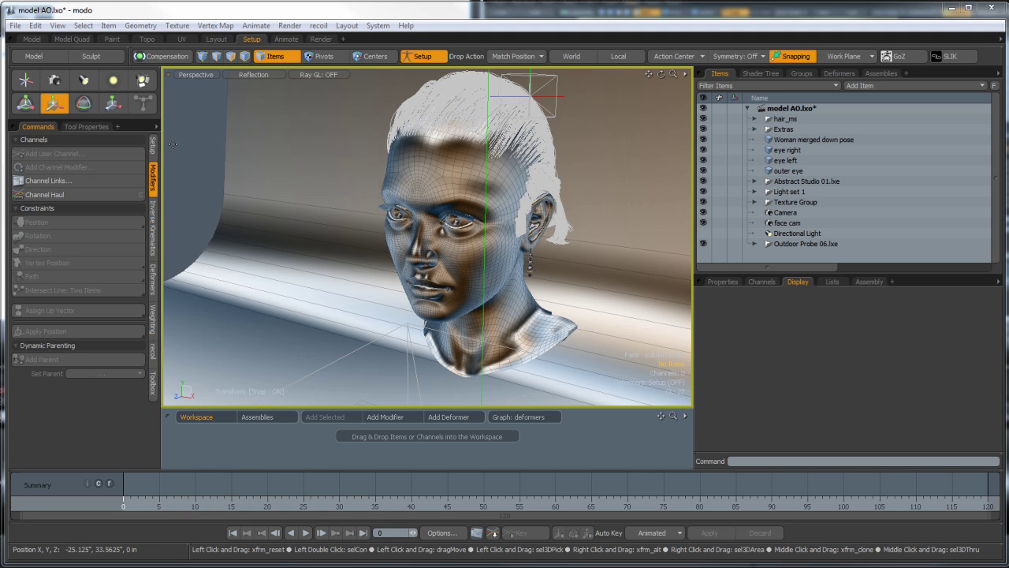
left_click(292, 17)
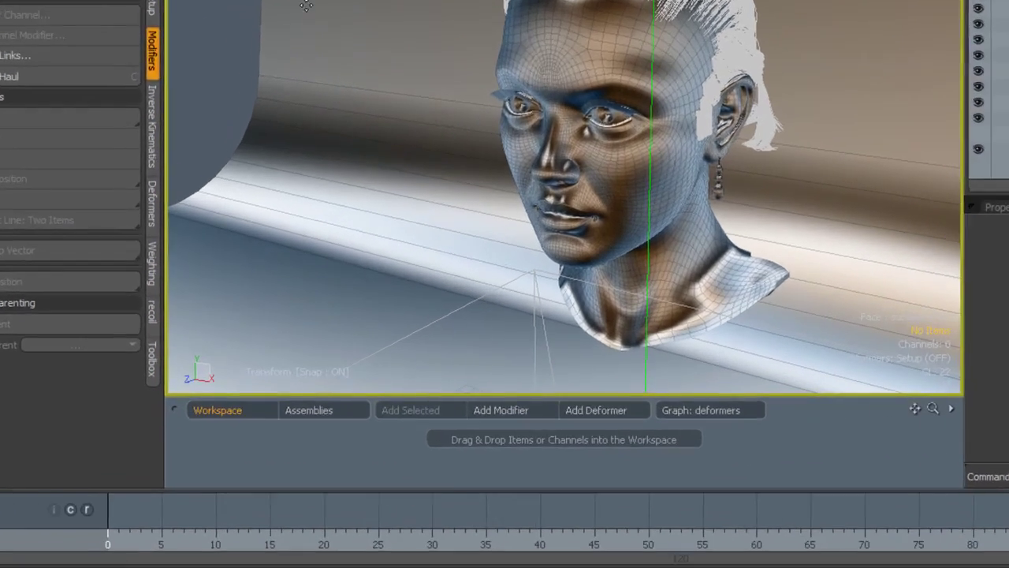
key("o")
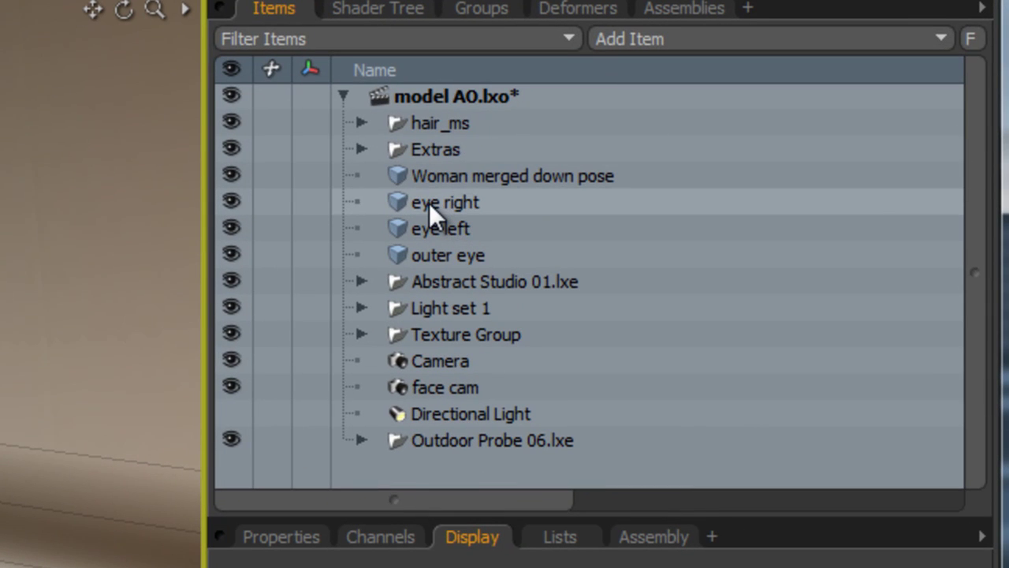
Hide the outer eye and Woman merged down pose meshes so only the right and left eye meshes show on the face.
left_click(429, 202)
left_click(442, 228)
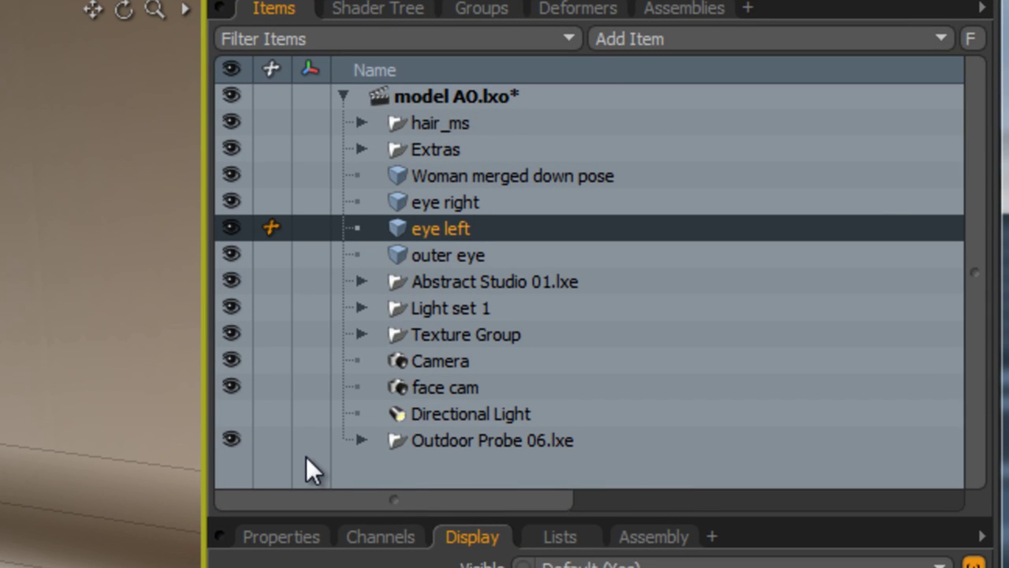
left_click(443, 255)
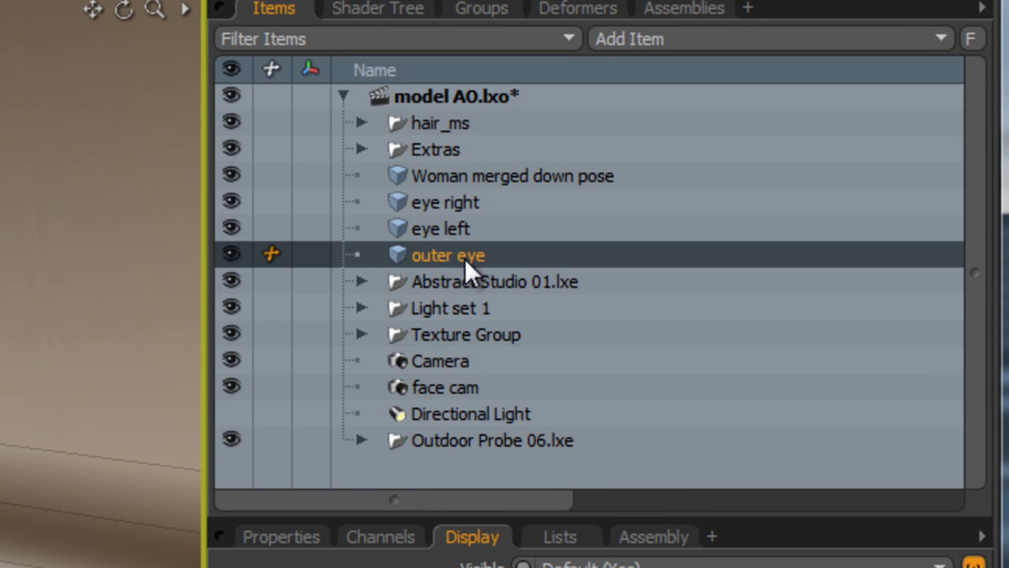
left_click(231, 254)
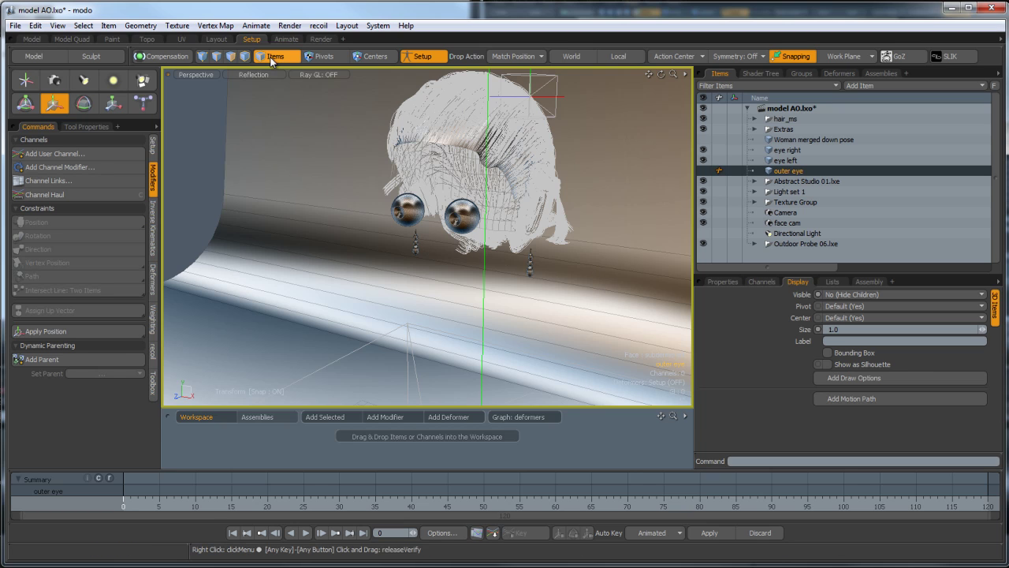
Select the right eye mesh and check the Center option among its bounding box commands.
left_click(407, 211)
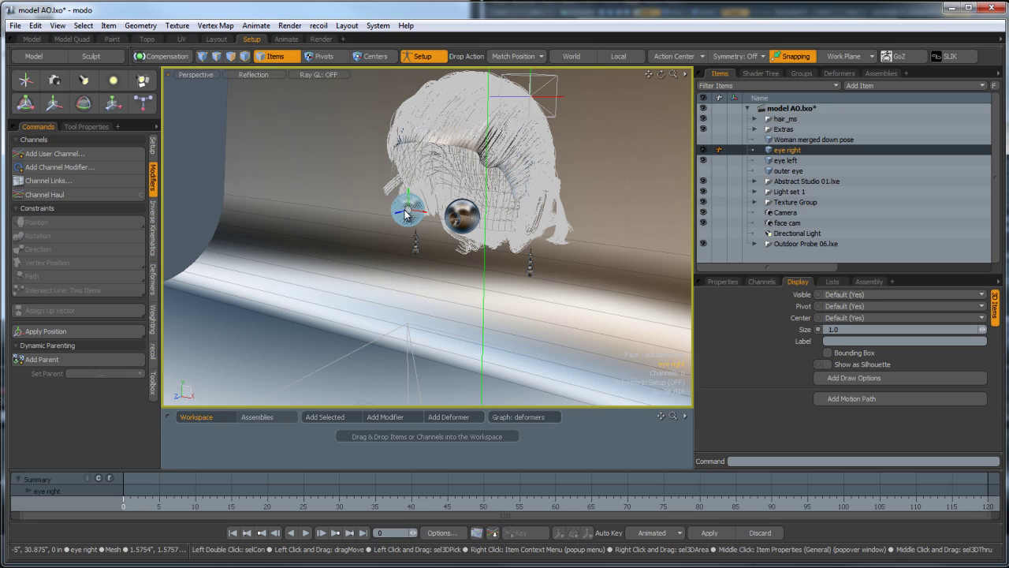
left_click(36, 26)
mouse_move(36, 289)
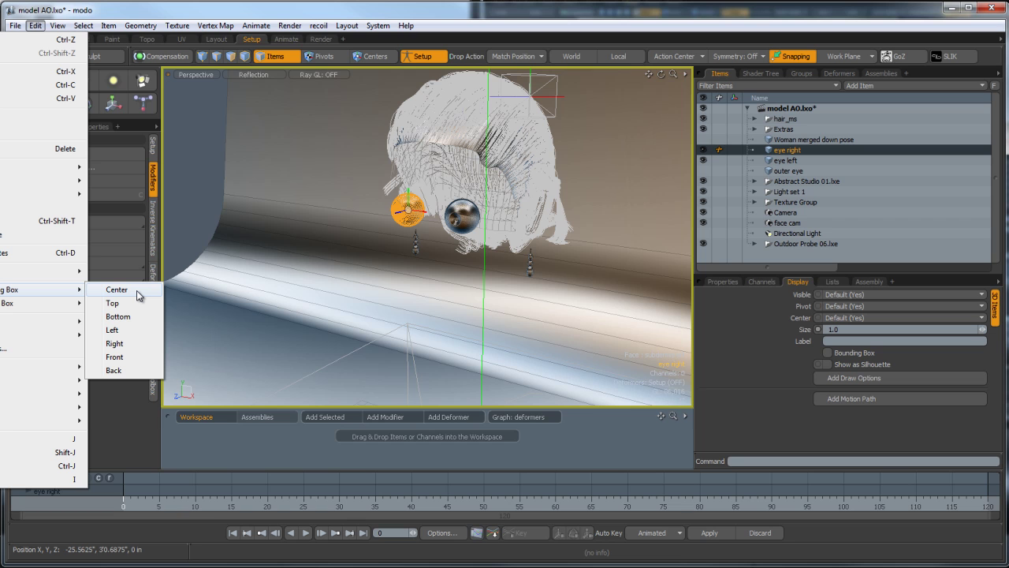
left_click(516, 13)
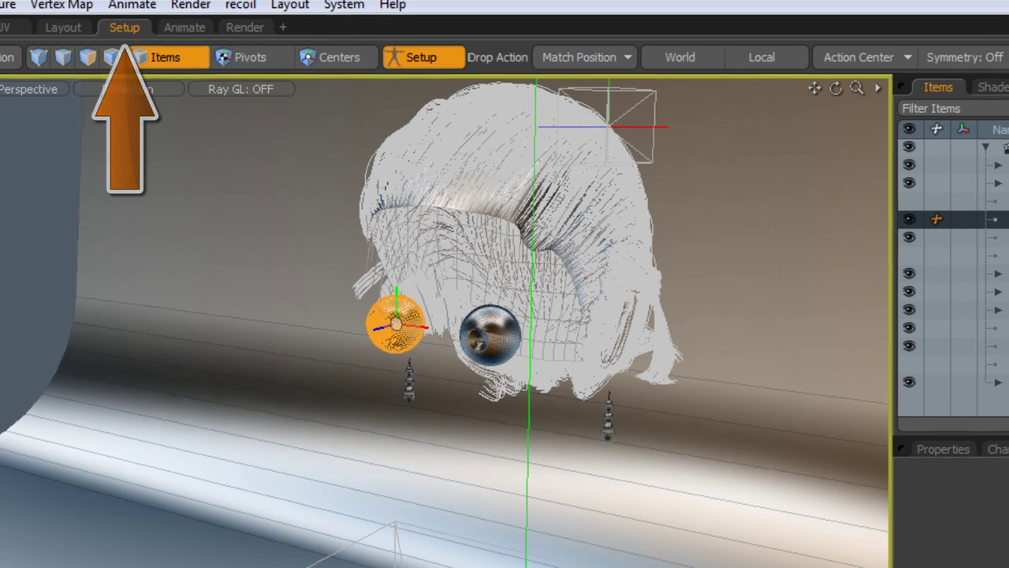
Apply a Transform mesh deformer to the right eye mesh and select the Transform item beneath it.
left_click(131, 367)
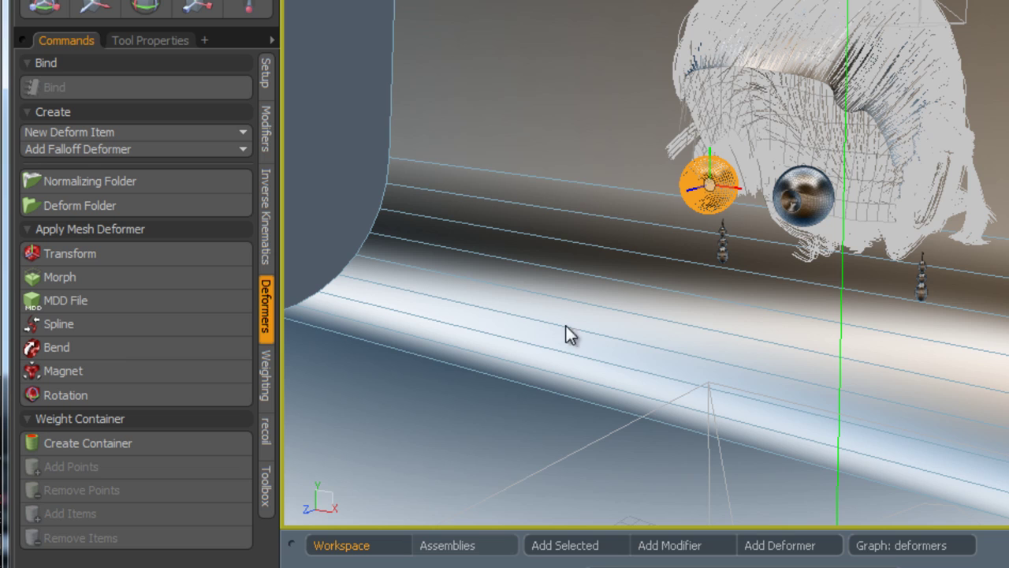
left_click(76, 251)
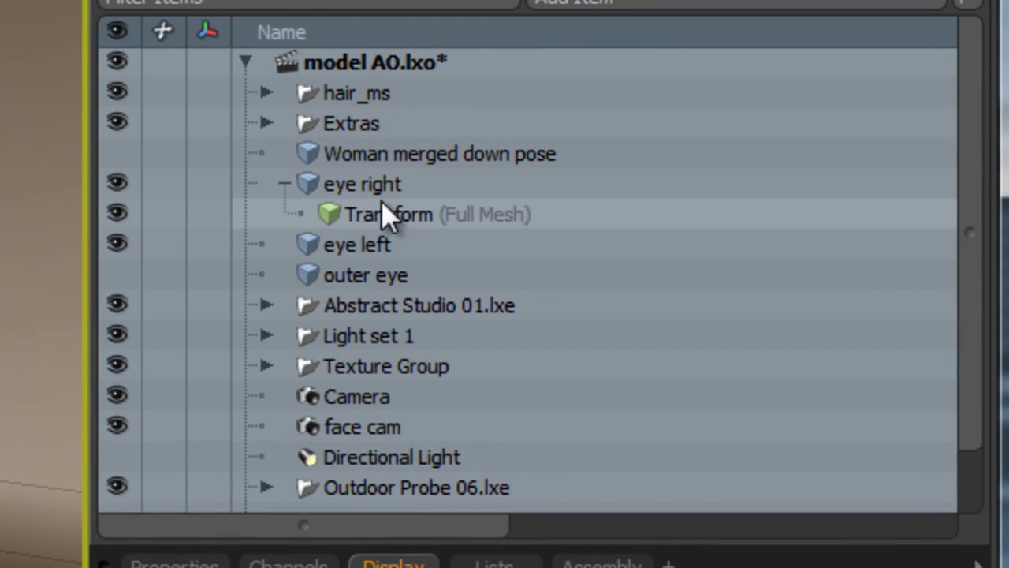
left_click(385, 181)
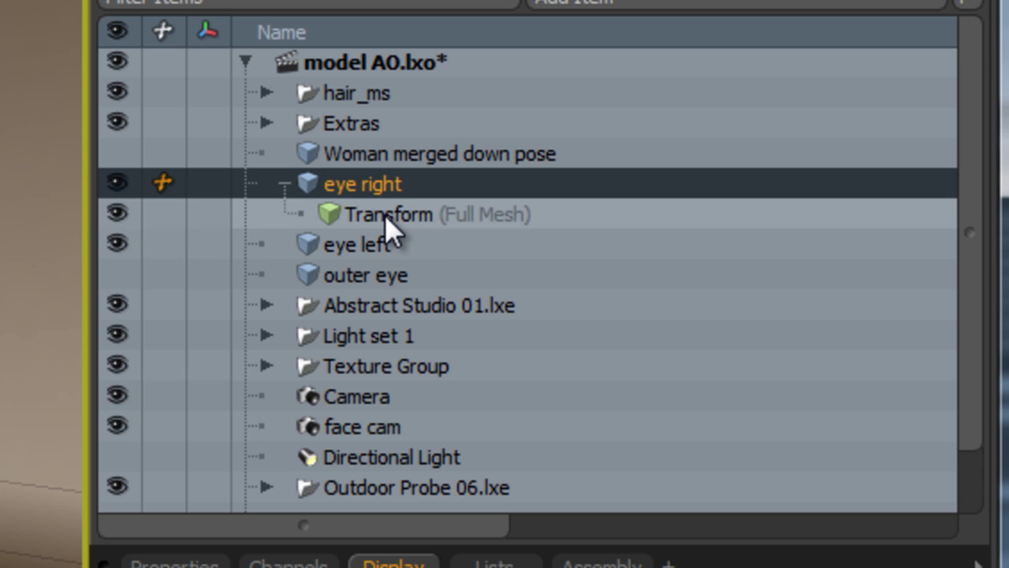
left_click(384, 215)
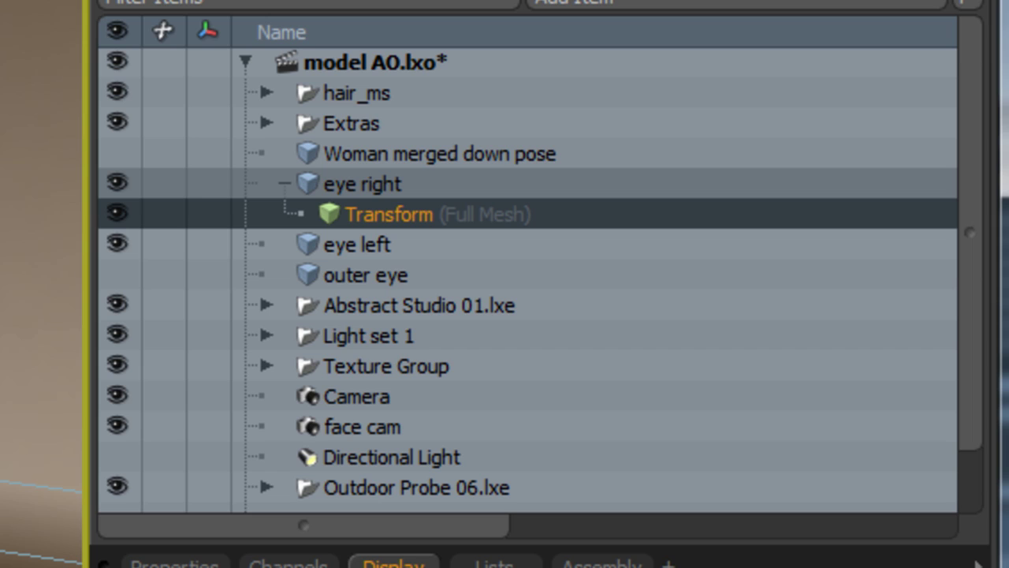
Rename the right eye's Transform Effector item as Eye right.
scroll(549, 332, "down", 1)
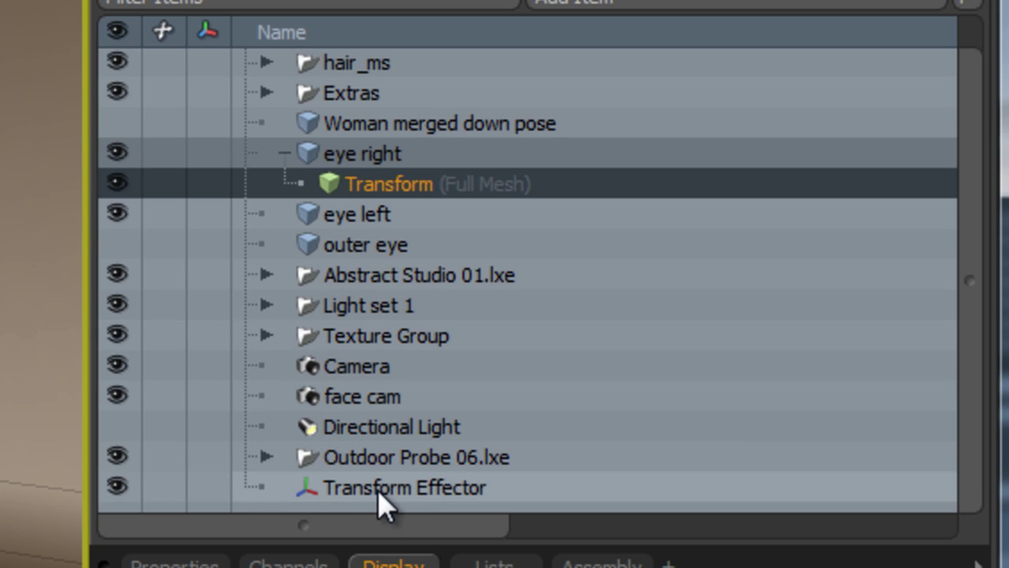
left_click(465, 489)
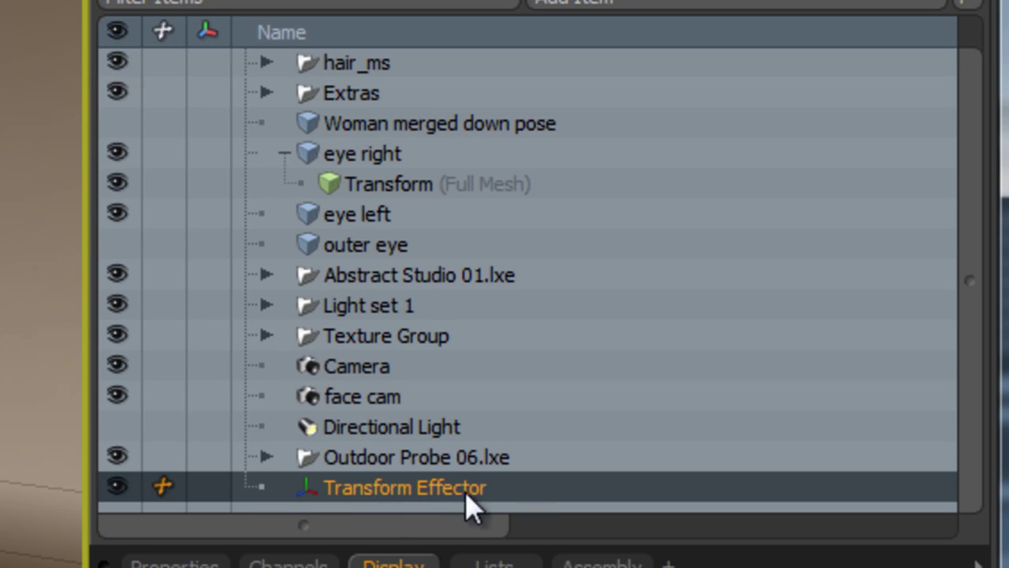
double_click(369, 490)
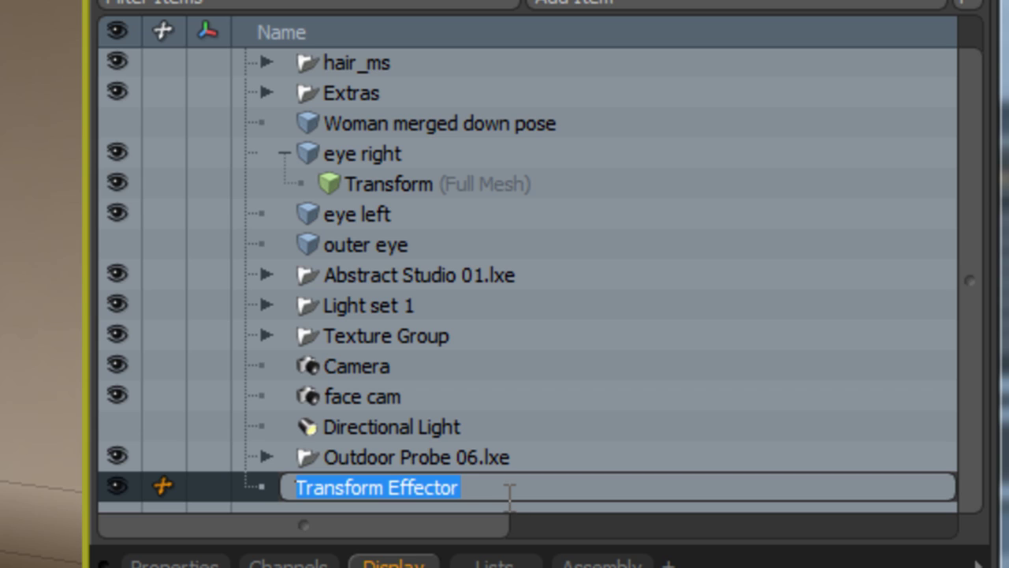
type("E")
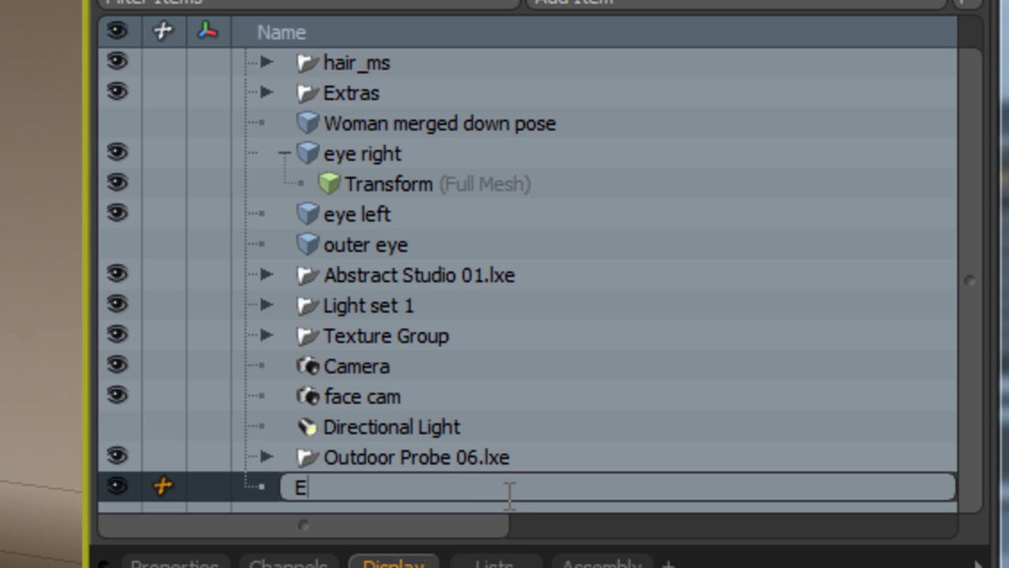
type("ye right")
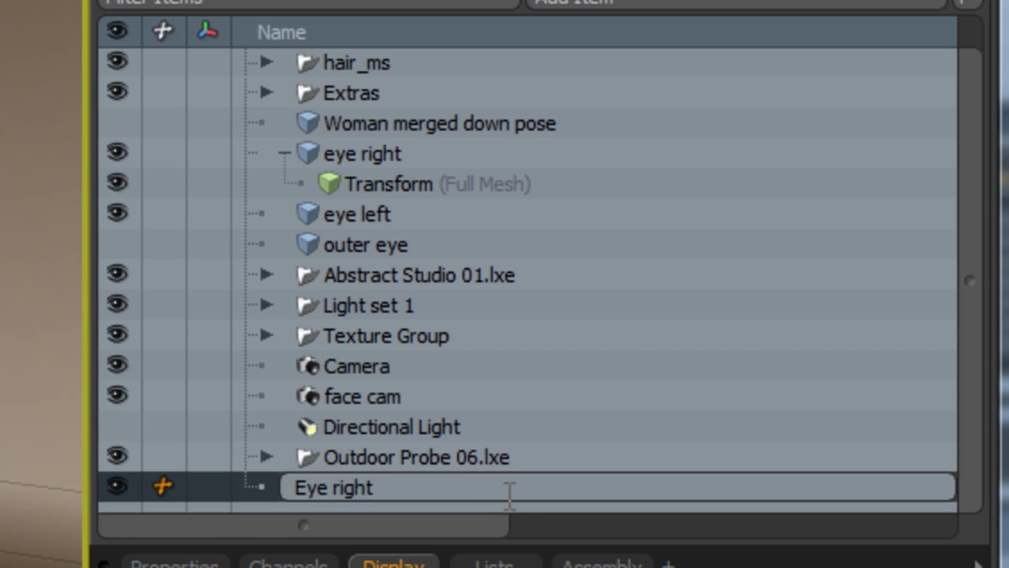
key("Return")
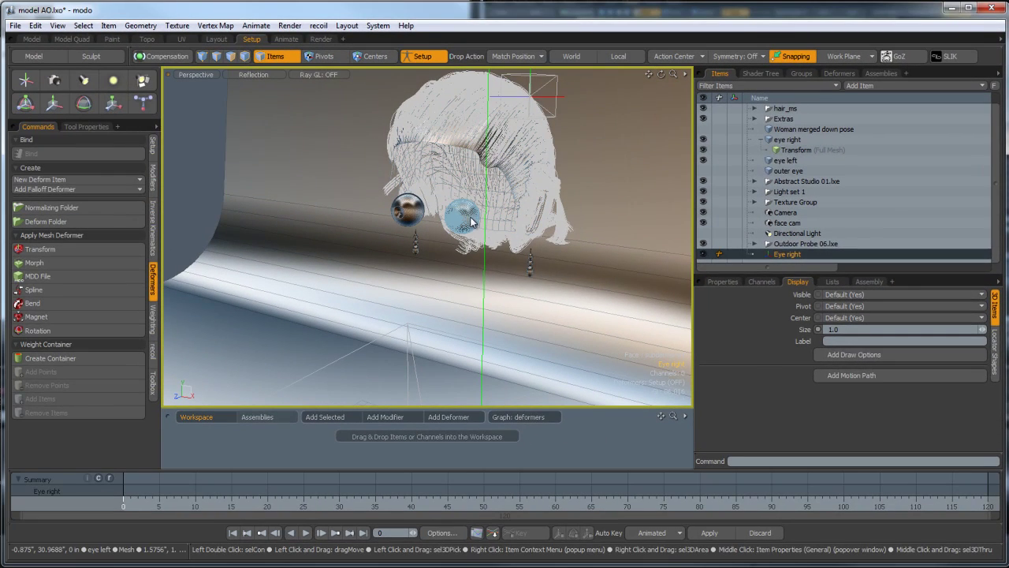
Apply a Transform mesh deformer to the left eye mesh and rename its Transform Effector as Eye Left.
left_click(462, 221)
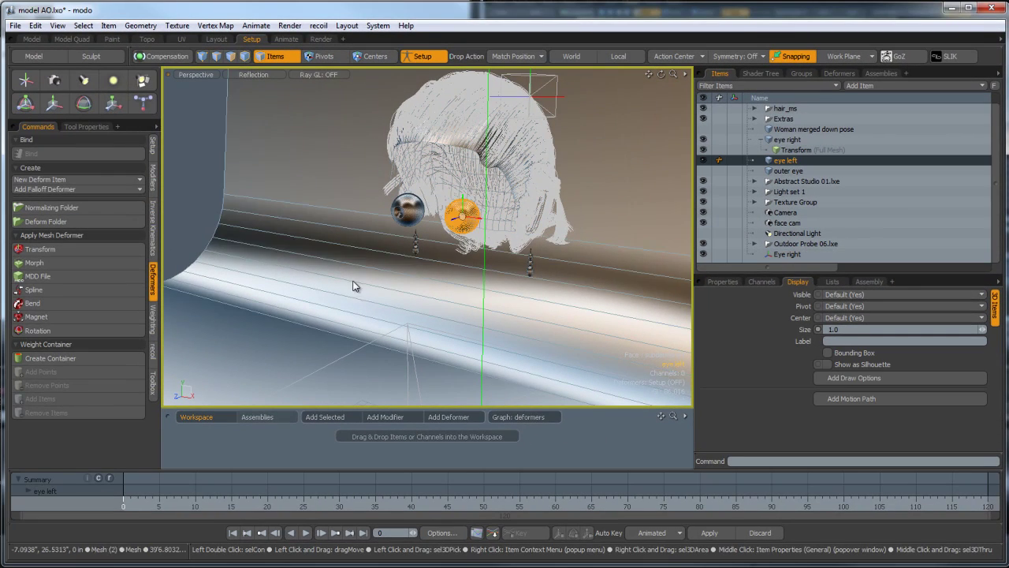
left_click(40, 248)
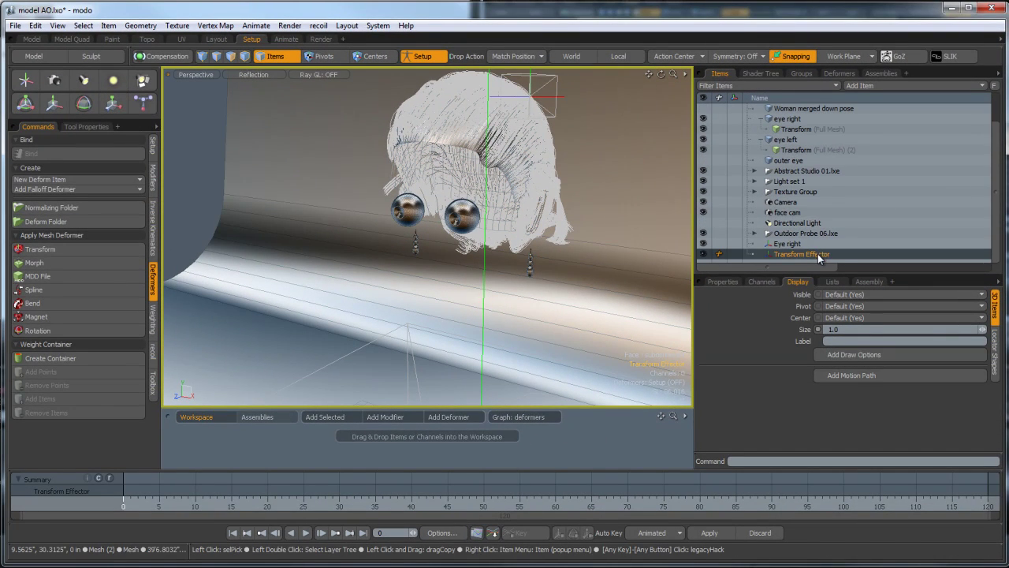
double_click(820, 253)
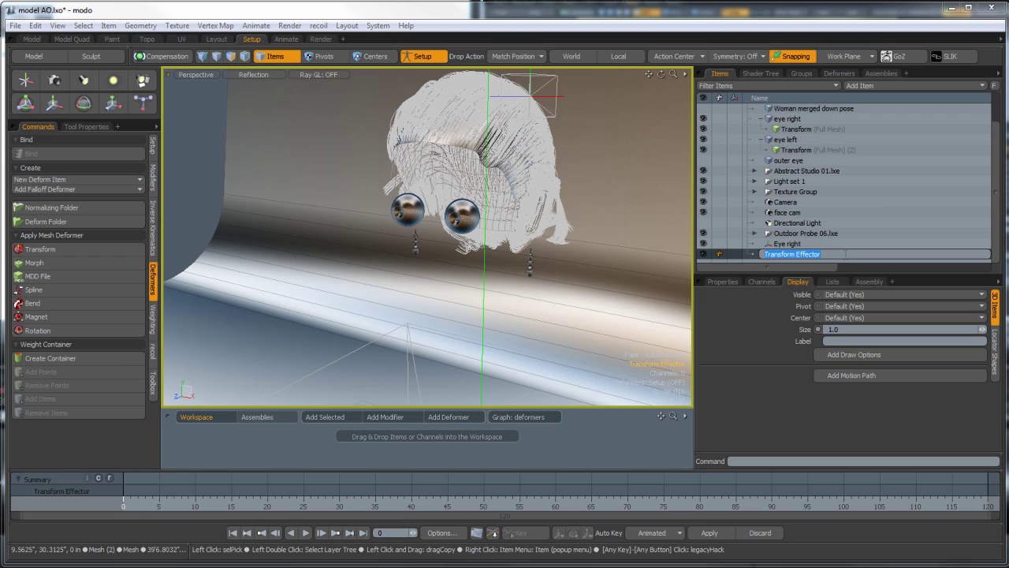
type("Eye Left")
key("Return")
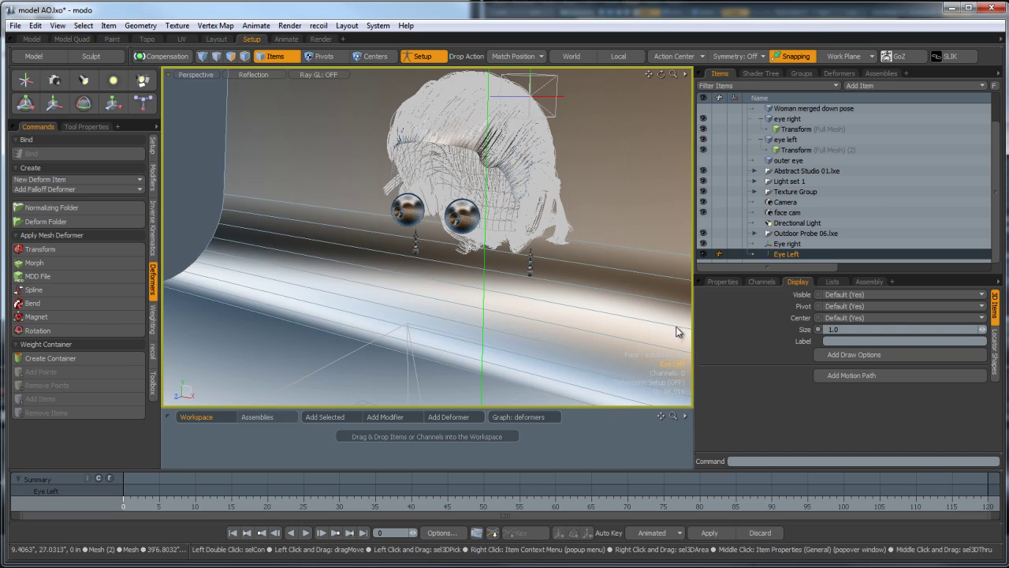
Examine where the Eye right and Eye Left effectors sit in the scene relative to the head.
scroll(533, 234, "down", 5)
left_click_drag(583, 296, 500, 216, "alt+shift")
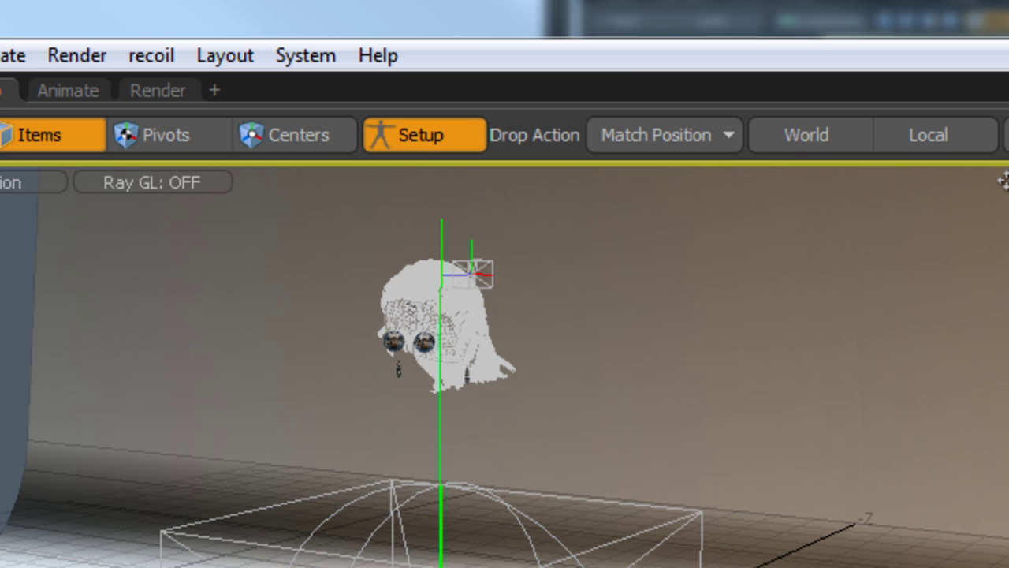
left_click_drag(505, 315, 505, 416, "alt+shift")
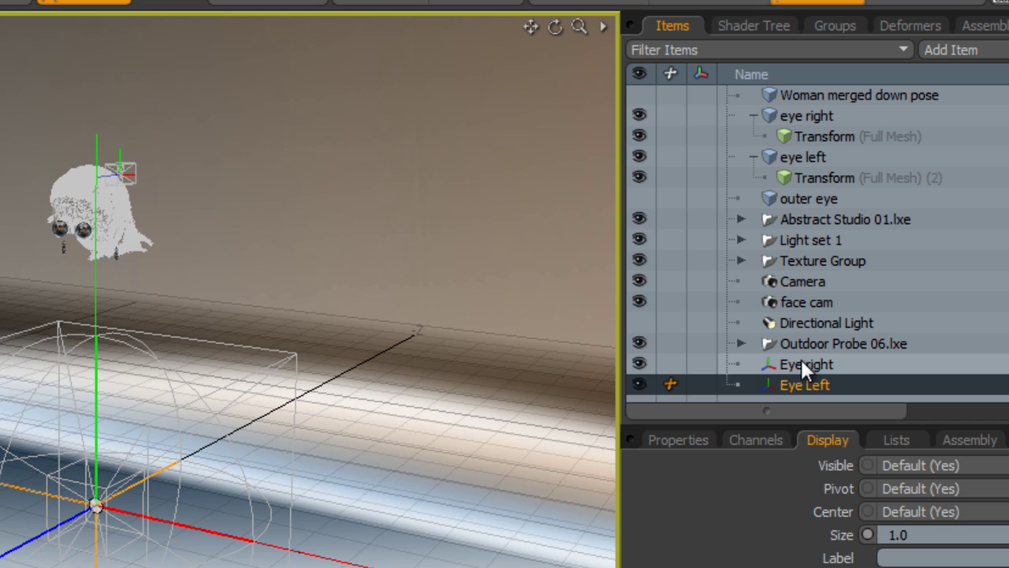
left_click(801, 364)
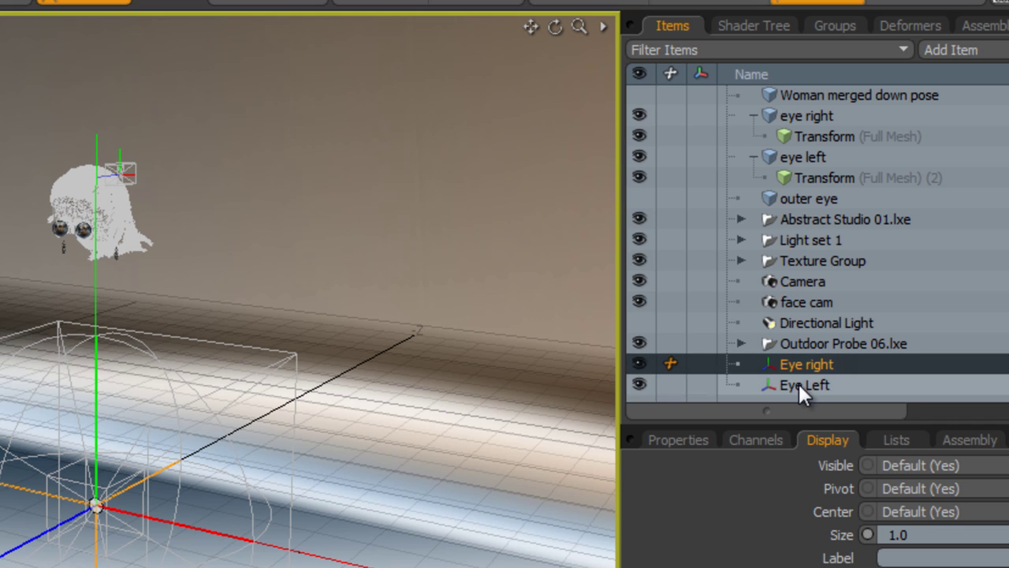
left_click(798, 384)
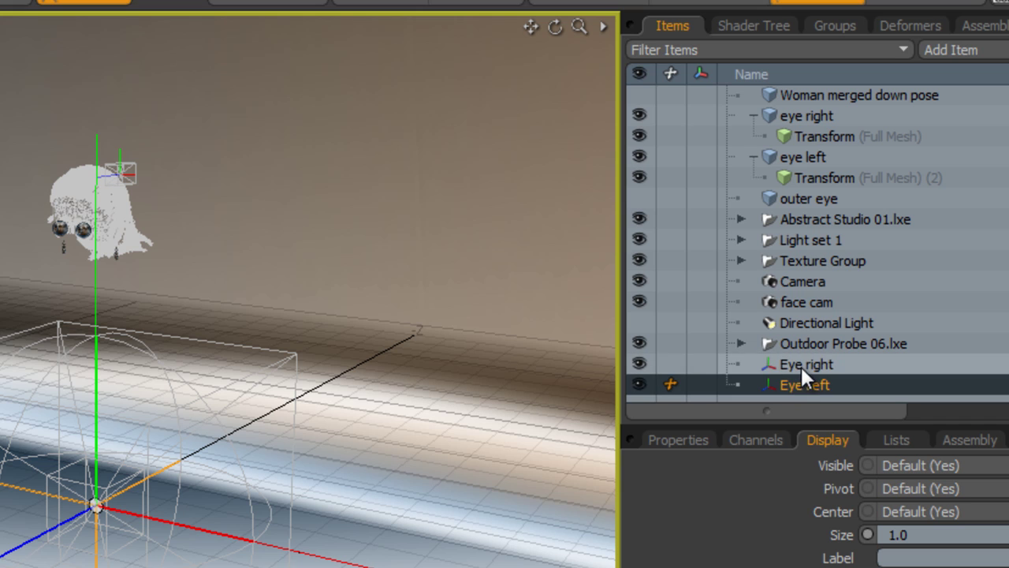
left_click(800, 365)
left_click(800, 385)
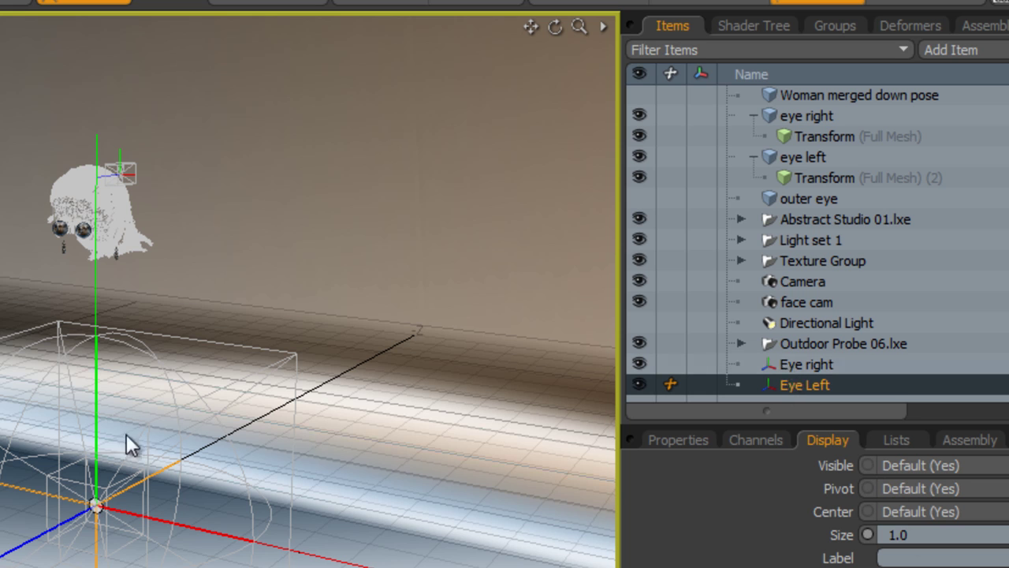
Match the Eye right effector's position to the centre of the right eye mesh.
scroll(46, 217, "up", 3)
scroll(75, 248, "down", 3)
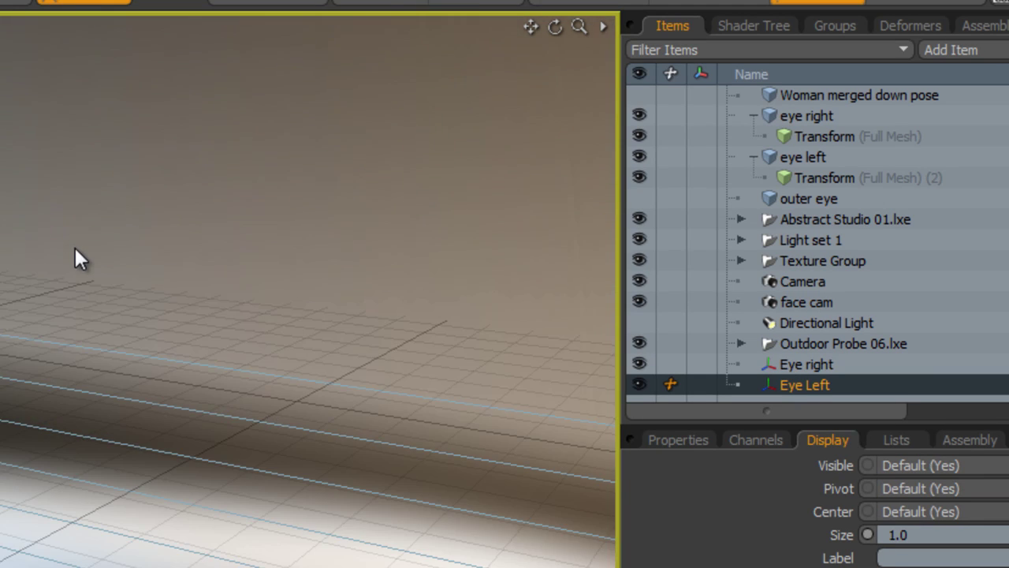
left_click_drag(106, 298, 501, 304, "ctrl+alt")
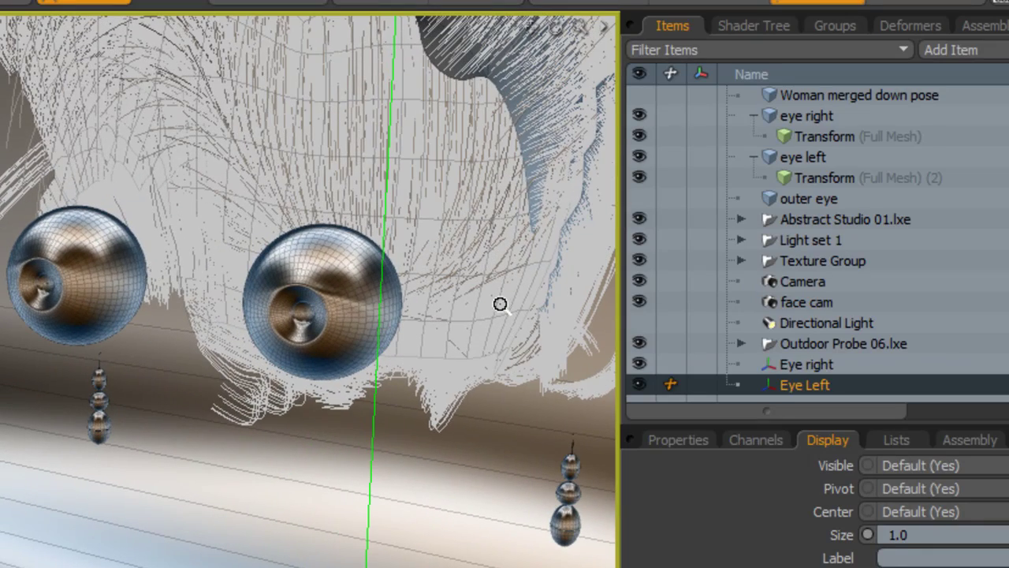
left_click(794, 365)
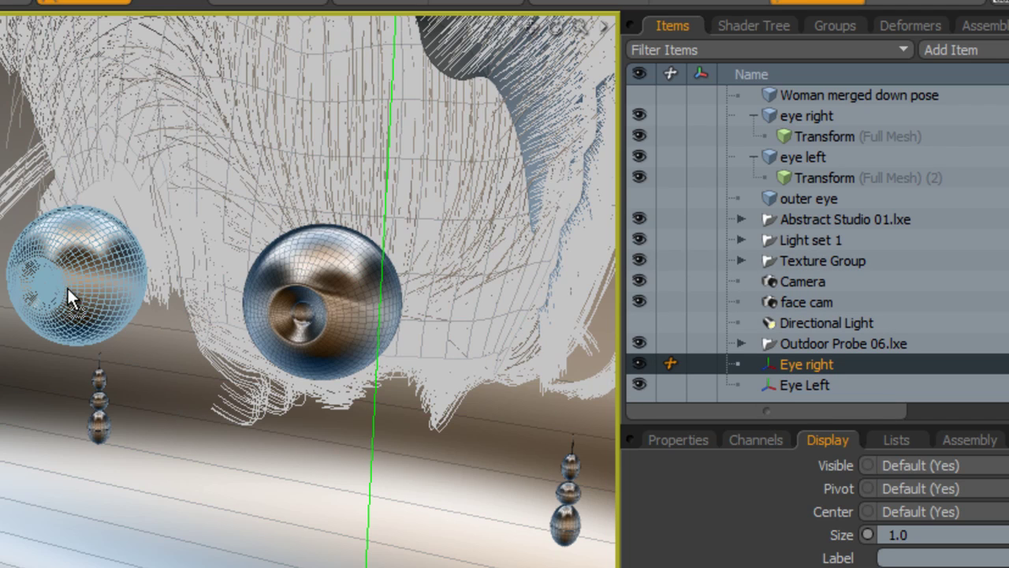
left_click(95, 284)
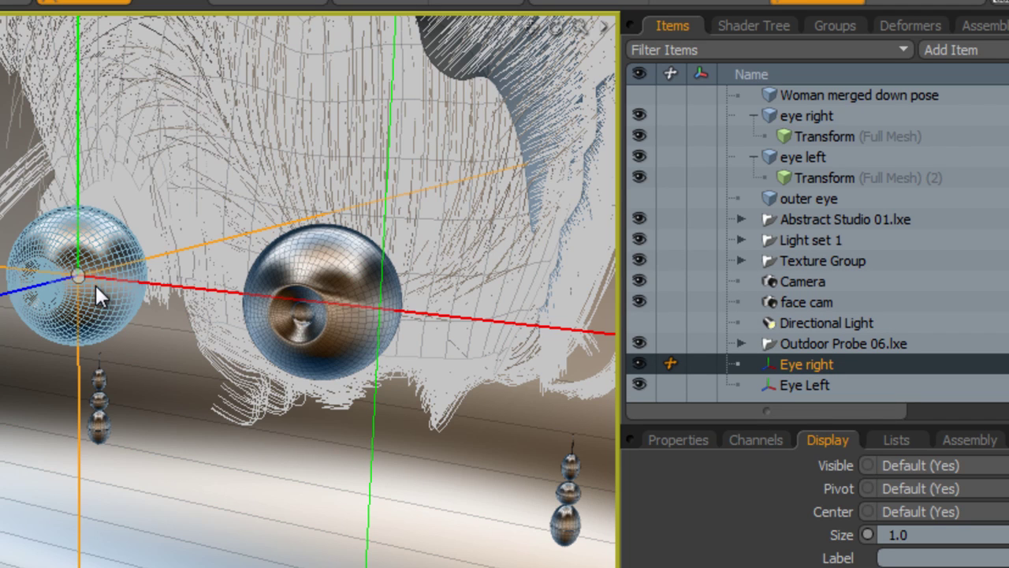
Match the Eye Left effector's position to the centre of the left eye mesh.
left_click(804, 383)
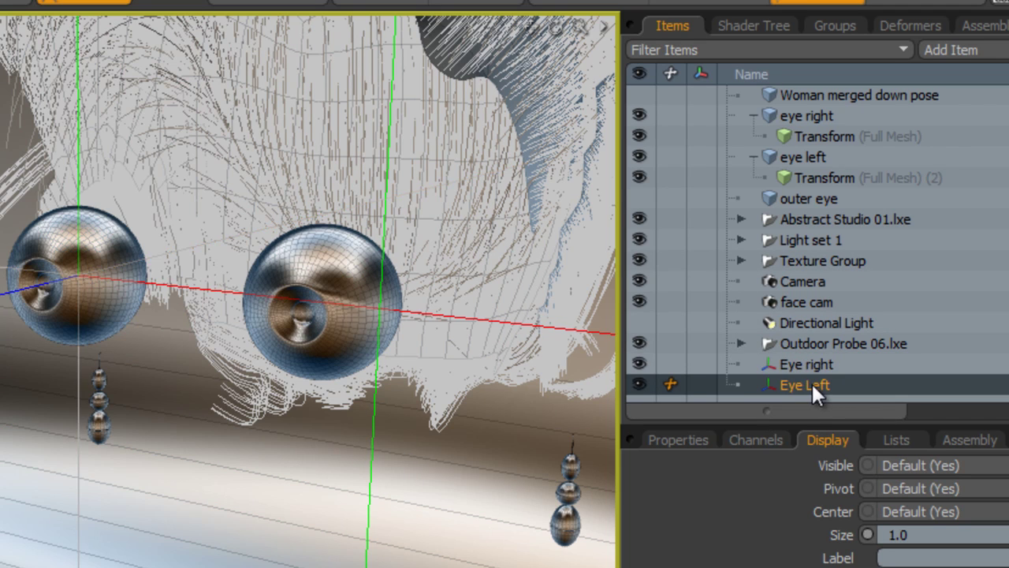
left_click(348, 284)
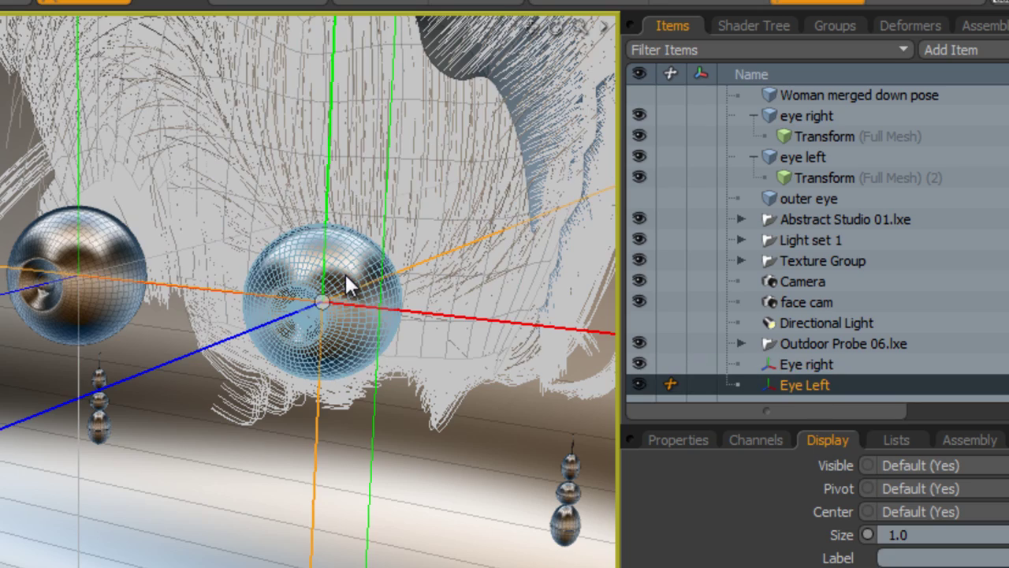
scroll(339, 285, "down", 5)
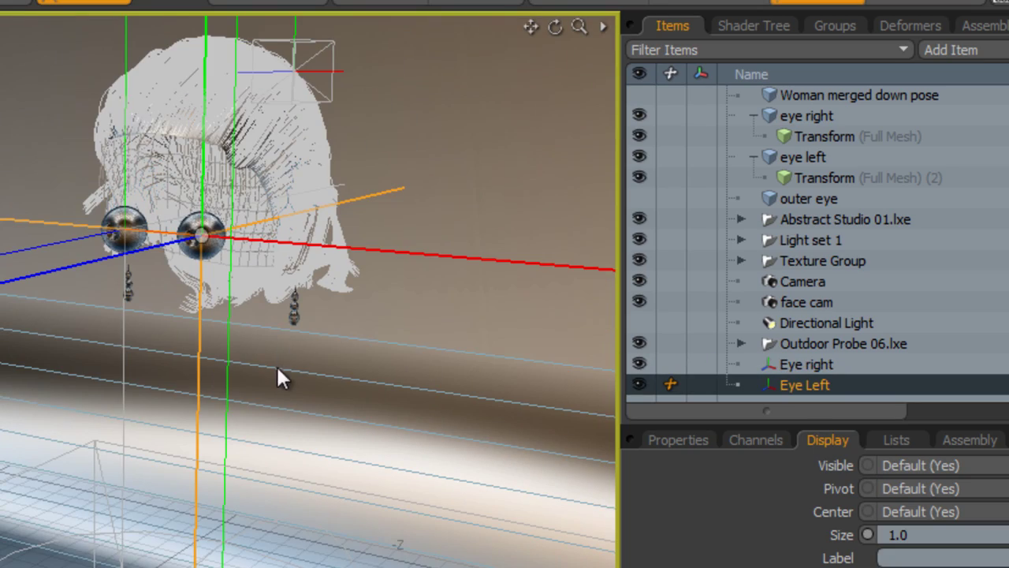
left_click_drag(279, 394, 308, 431, "alt")
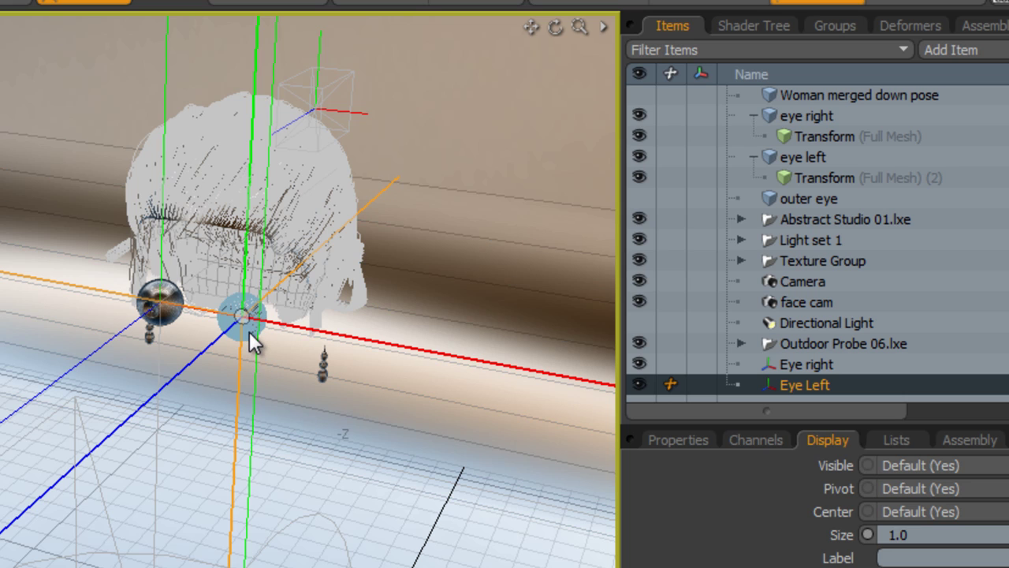
Select the Eye right and Eye Left effectors together and reduce their display size to 0.083.
left_click(803, 367)
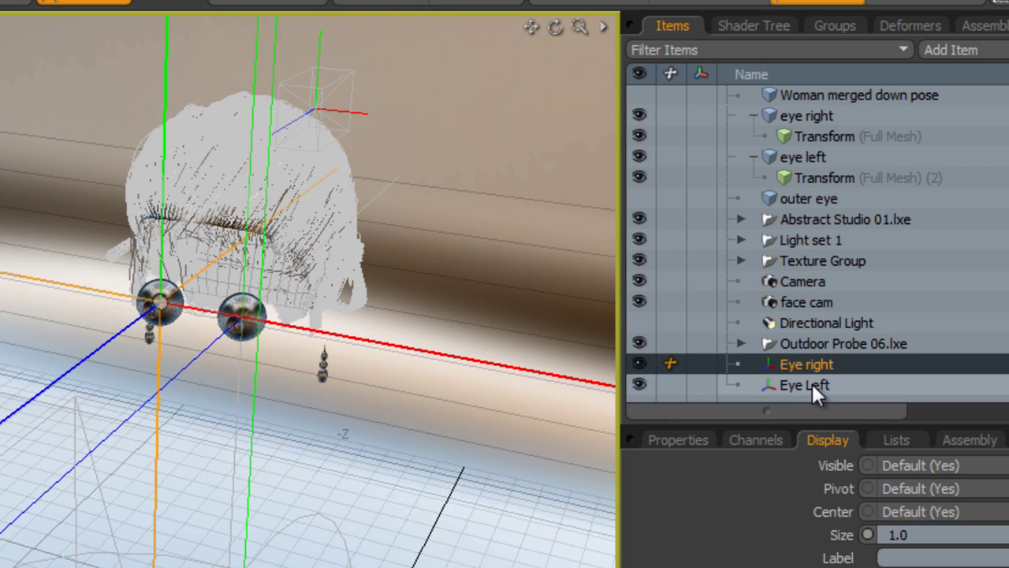
left_click(812, 384)
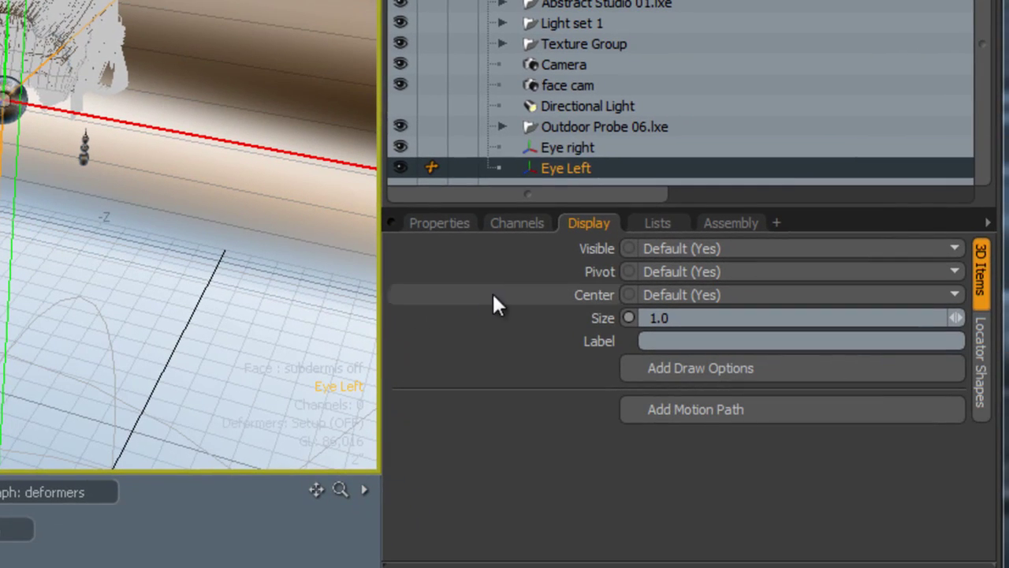
left_click(566, 146, "shift")
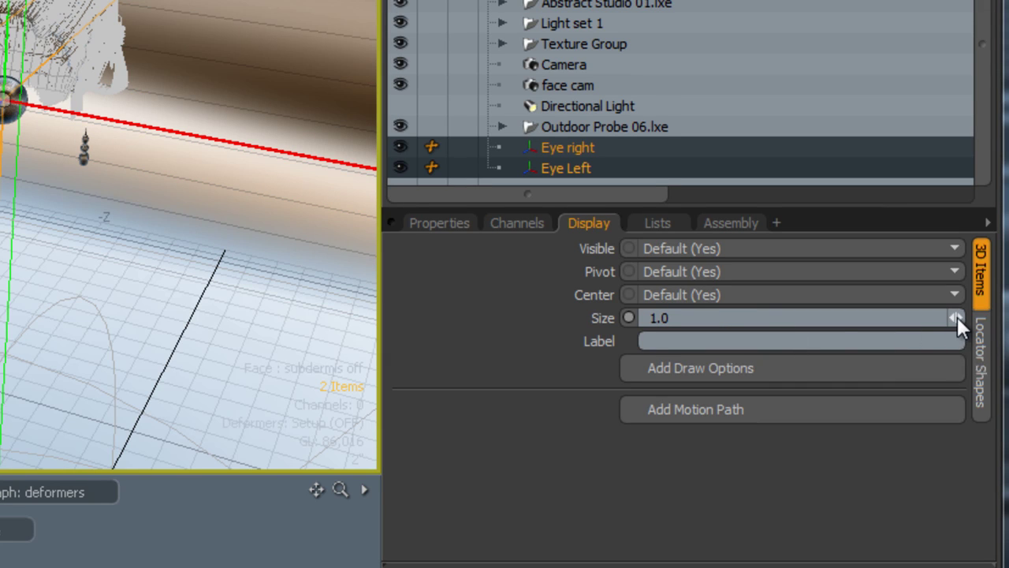
left_click_drag(955, 319, 921, 319)
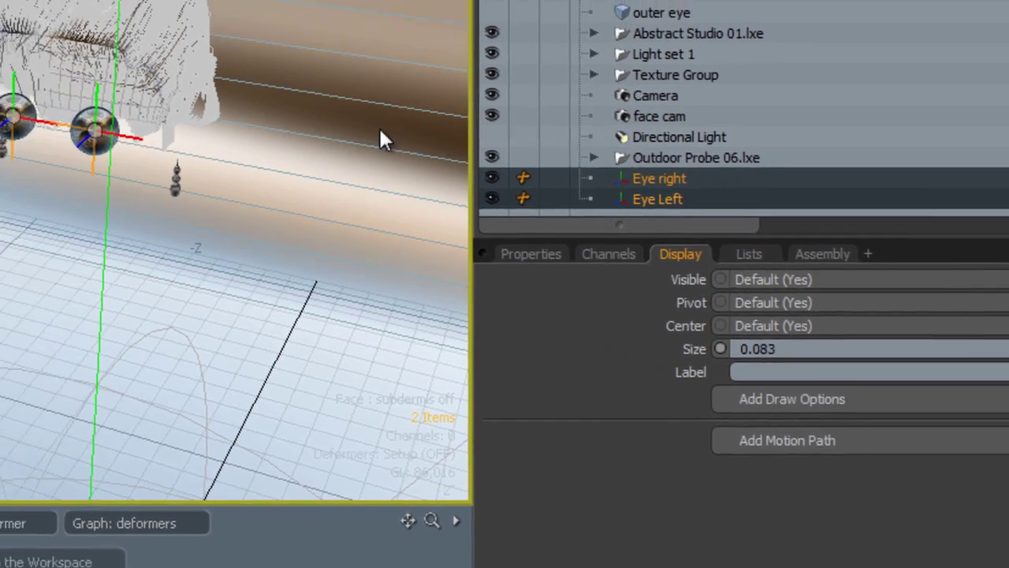
Add a new locator to the scene.
scroll(189, 94, "down", 3)
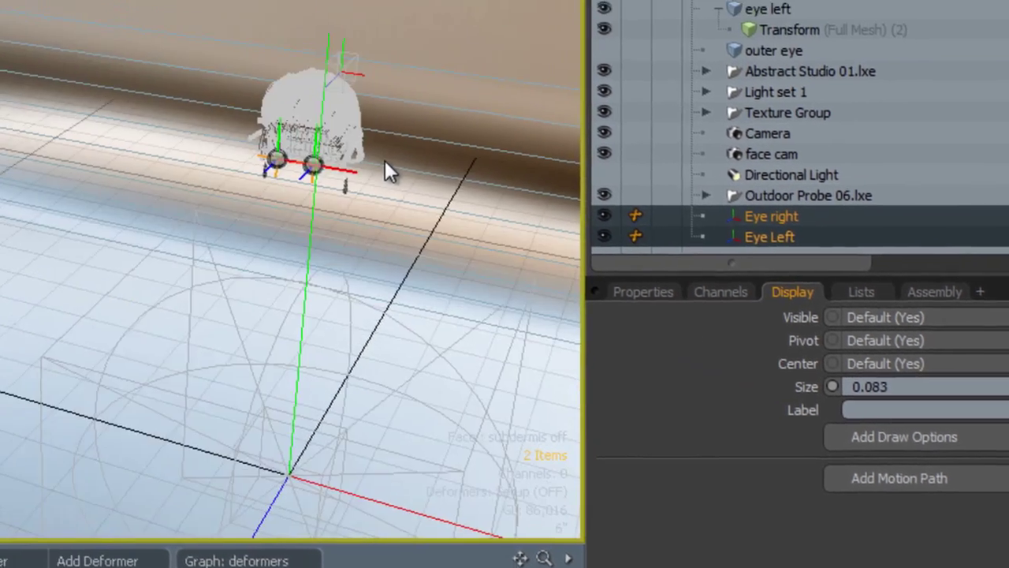
left_click_drag(385, 160, 252, 175, "alt")
scroll(246, 192, "up", 5)
scroll(246, 193, "down", 3)
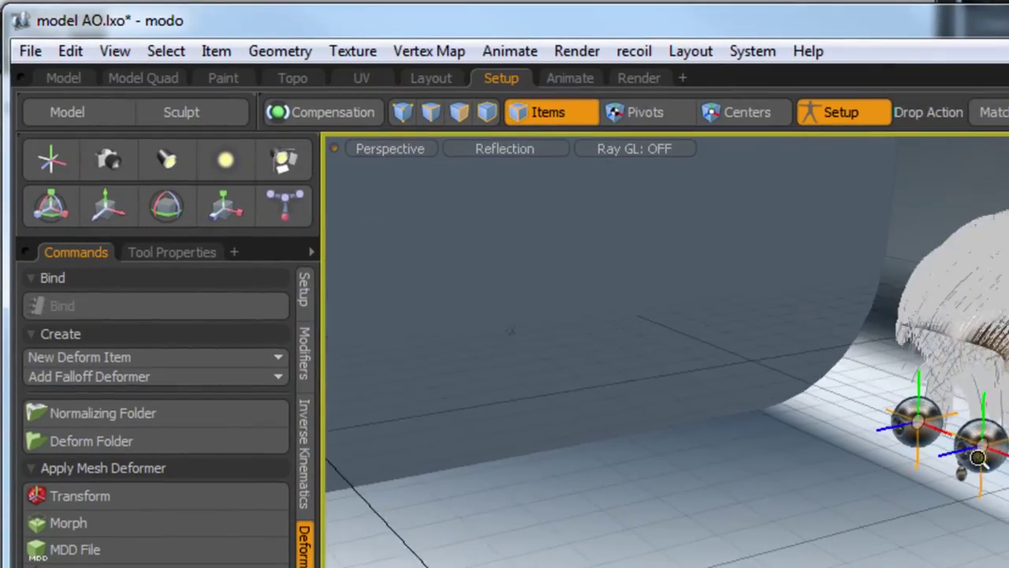
scroll(977, 458, "down", 1)
scroll(982, 460, "up", 3)
left_click_drag(994, 478, 946, 513, "alt")
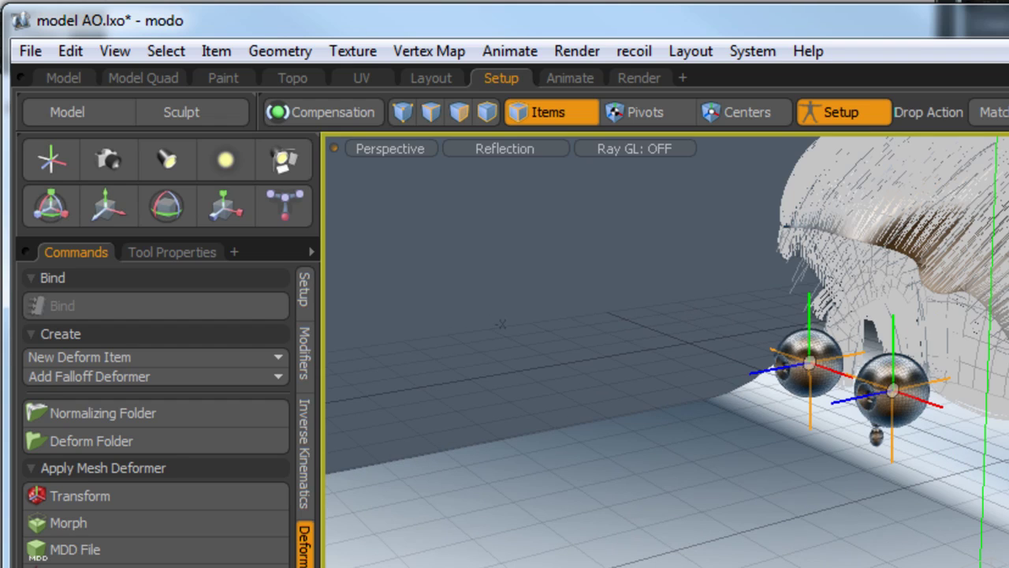
left_click(52, 160)
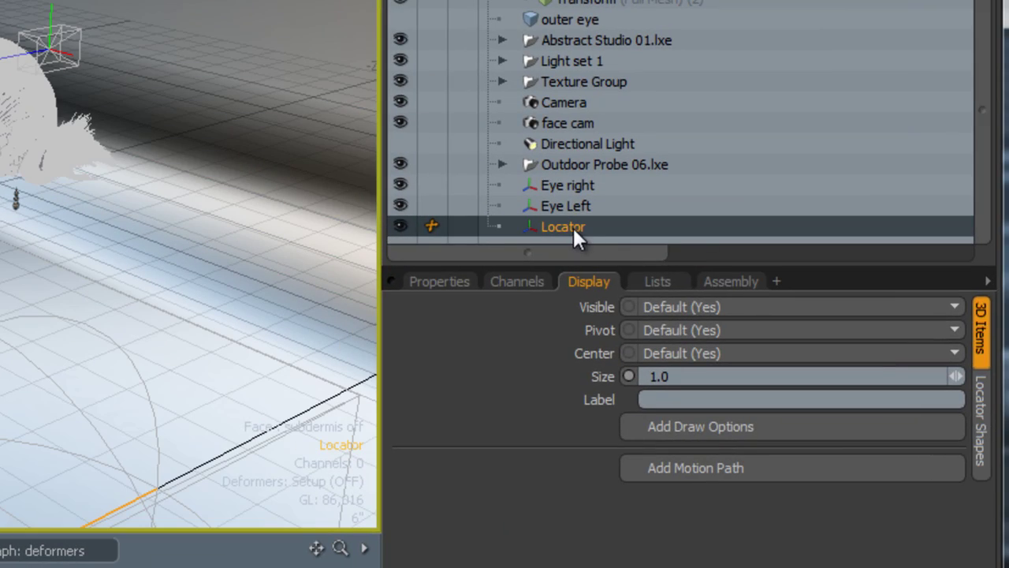
Reduce the new locator's display size to about 0.456.
right_click(573, 227)
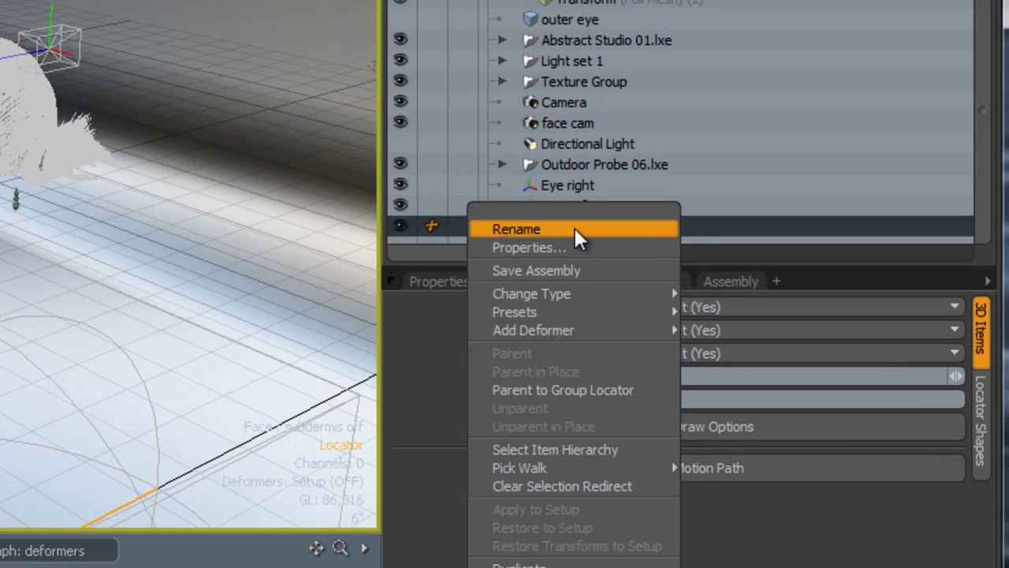
left_click(796, 375)
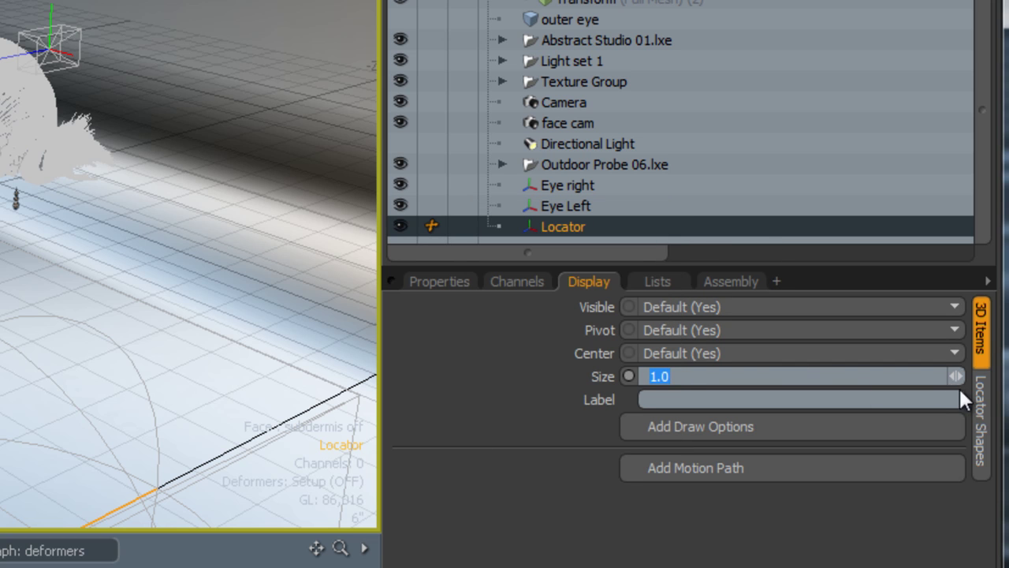
left_click_drag(955, 376, 949, 376)
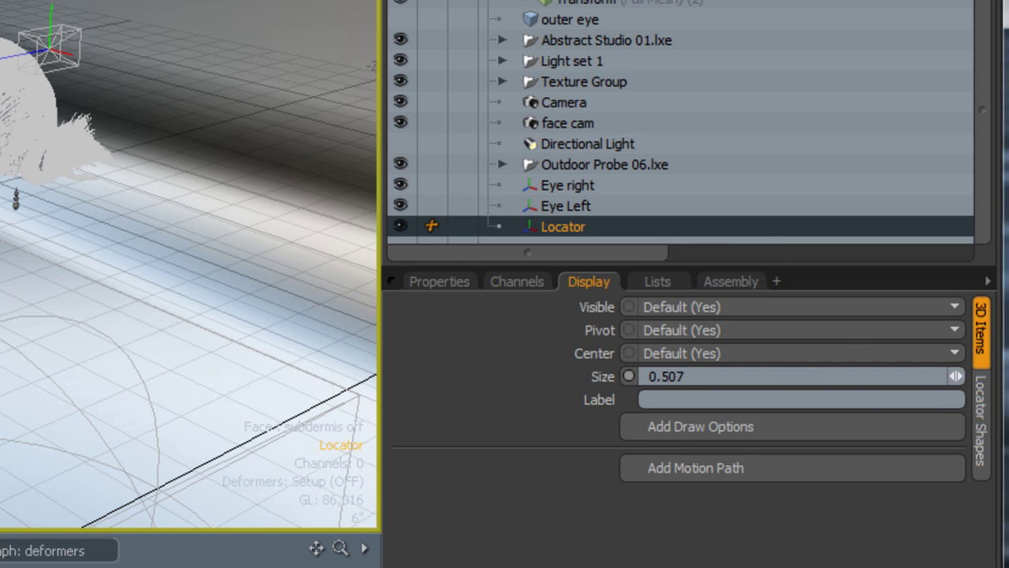
left_click_drag(162, 278, 113, 166, "alt+shift")
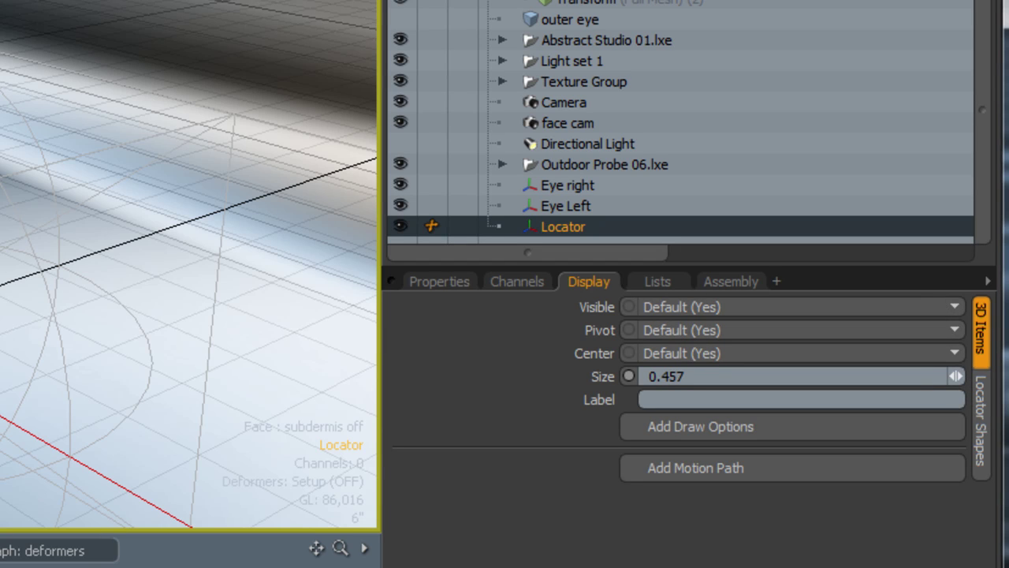
left_click_drag(956, 376, 954, 376)
Duplicate the locator and match the two locators' positions to the centres of the right and left eyes.
right_click(578, 225)
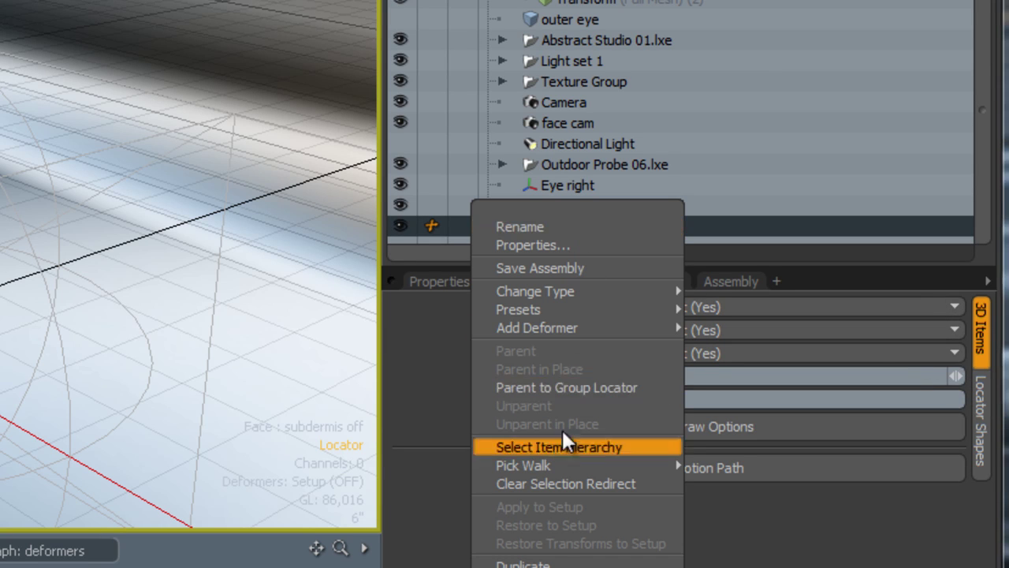
left_click(557, 561)
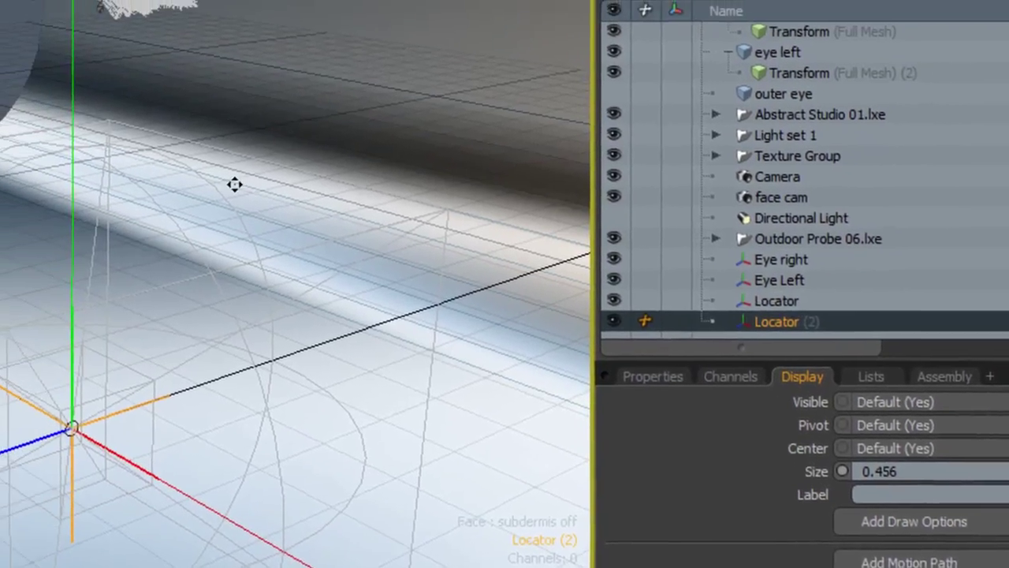
mouse_move(235, 185)
left_mouse_down("alt+shift")
mouse_move(237, 254)
mouse_move(178, 272)
left_mouse_up("alt+shift")
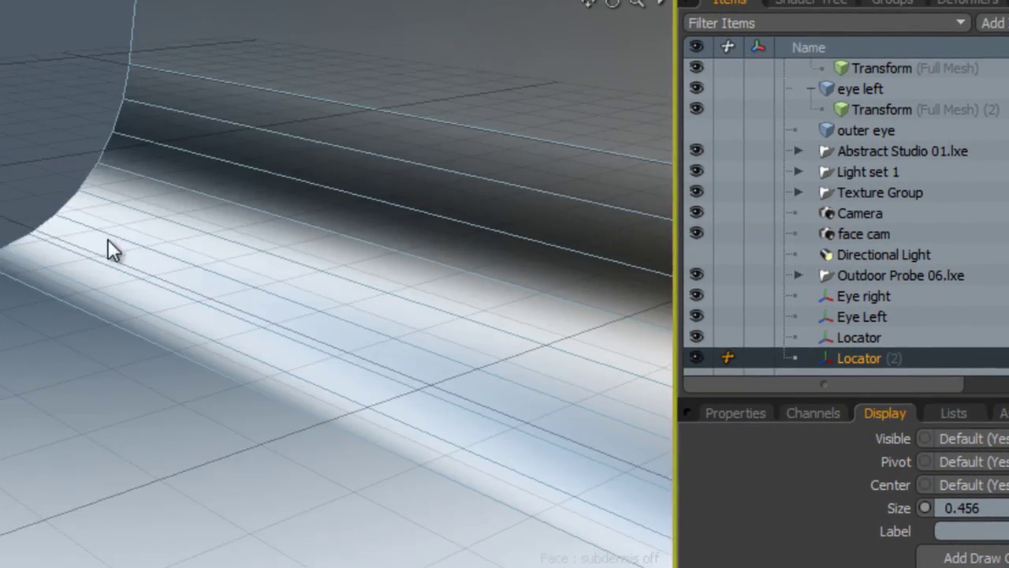
left_click_drag(64, 278, 93, 322, "ctrl+alt")
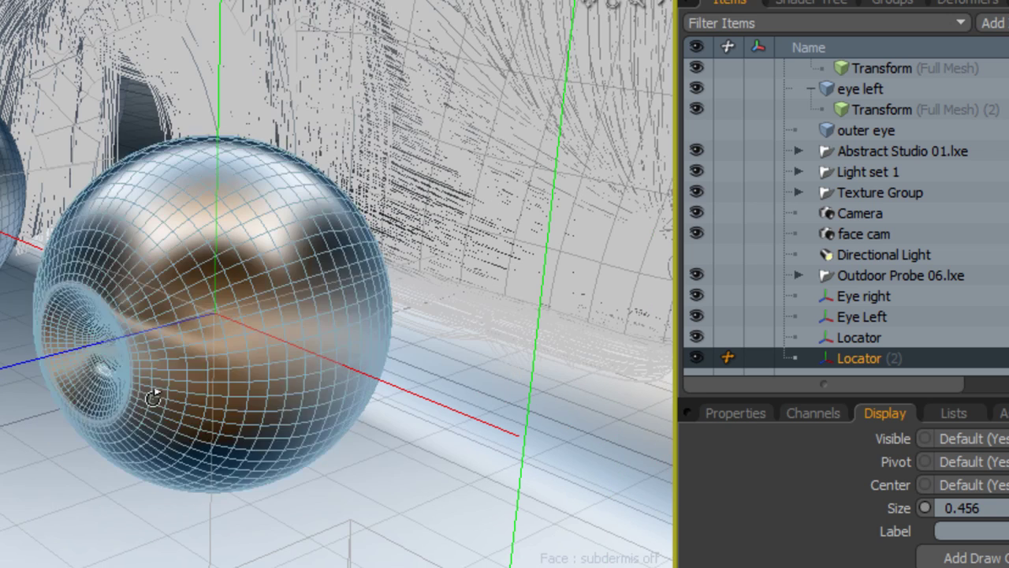
left_click(866, 339)
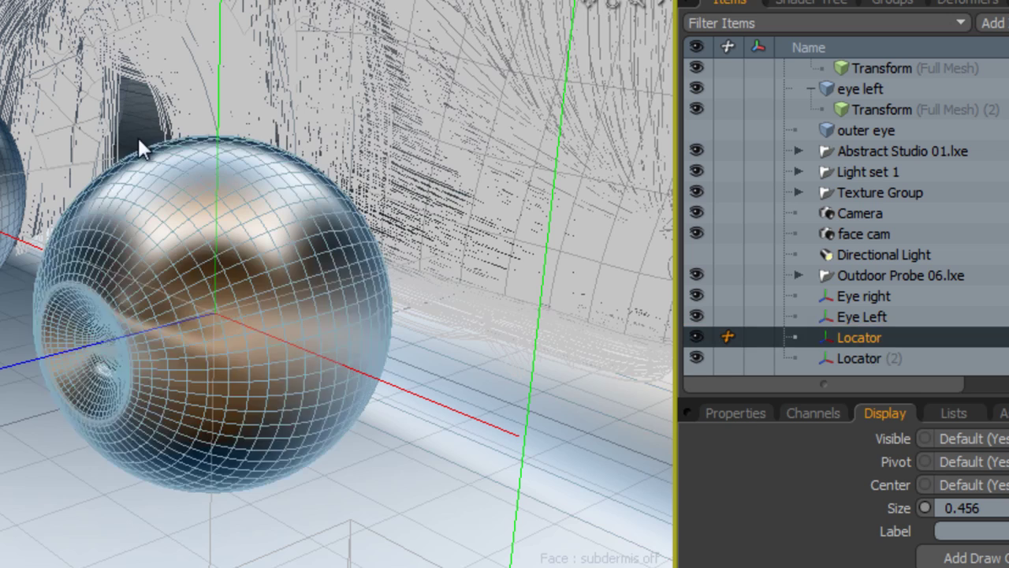
left_click(867, 358)
key("5")
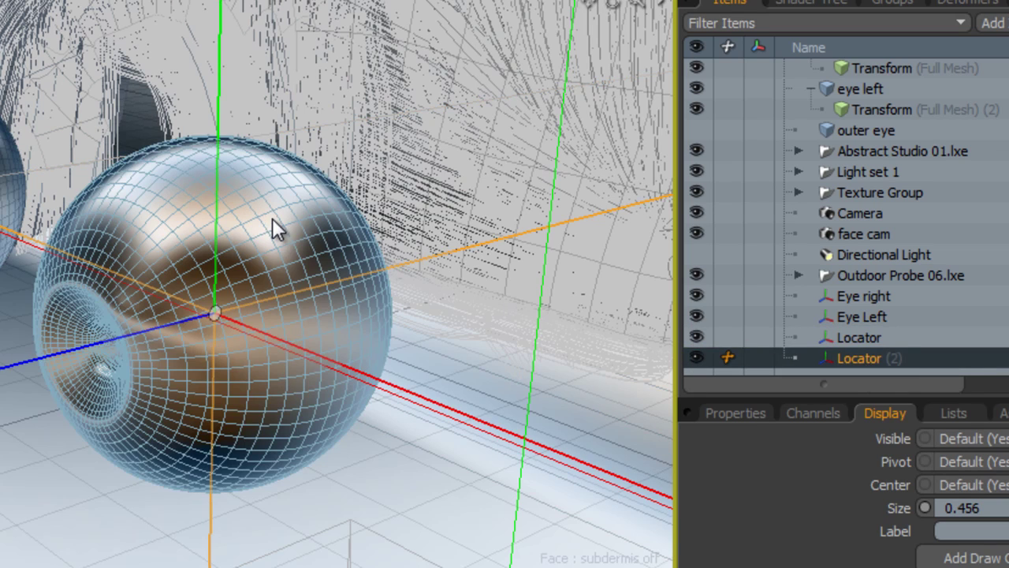
Move both locators together along the Z axis to a spot well in front of the face.
left_click(870, 341, "ctrl")
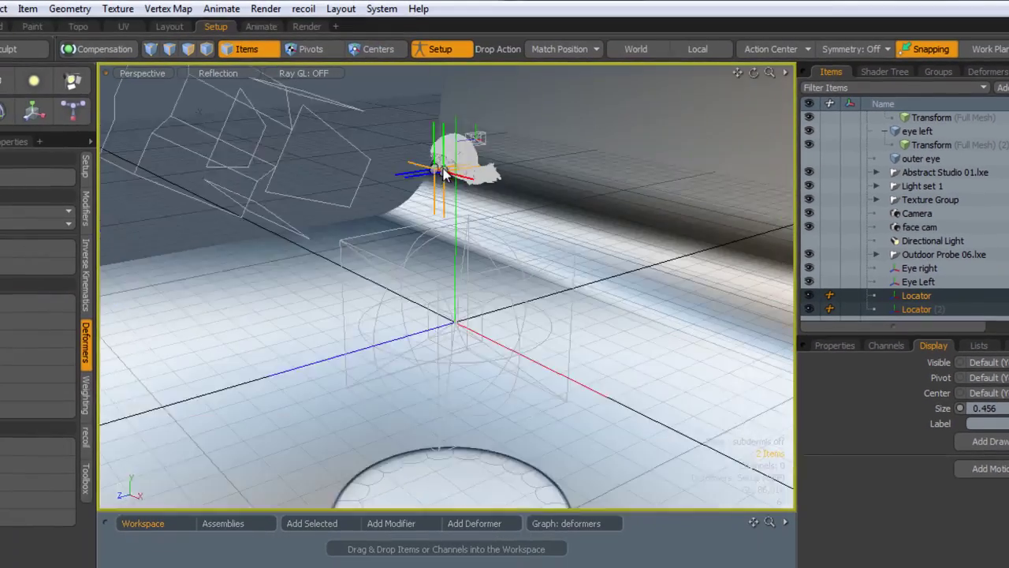
scroll(444, 170, "down", 2)
left_click_drag(470, 226, 480, 255, "alt")
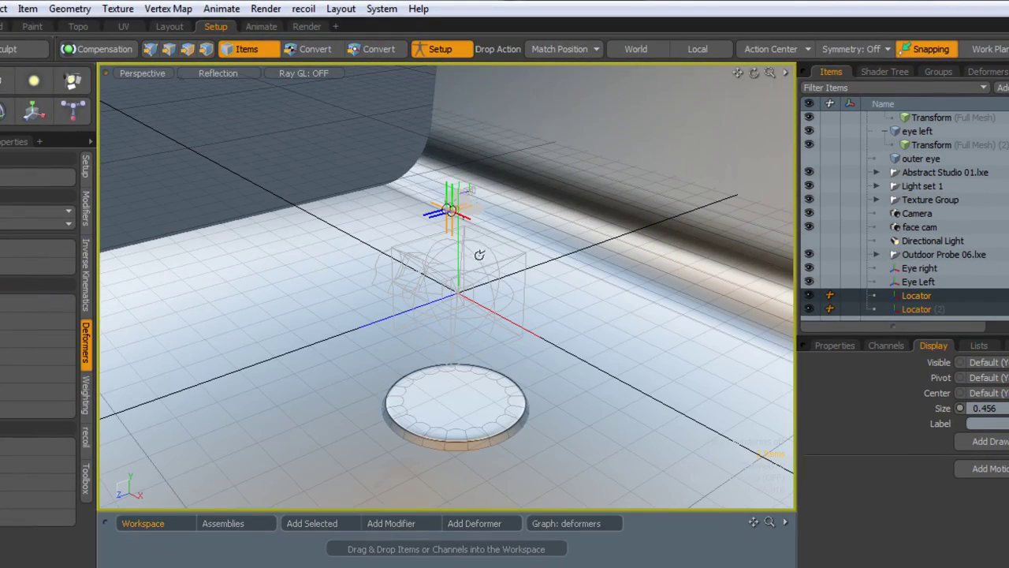
scroll(448, 221, "up", 2)
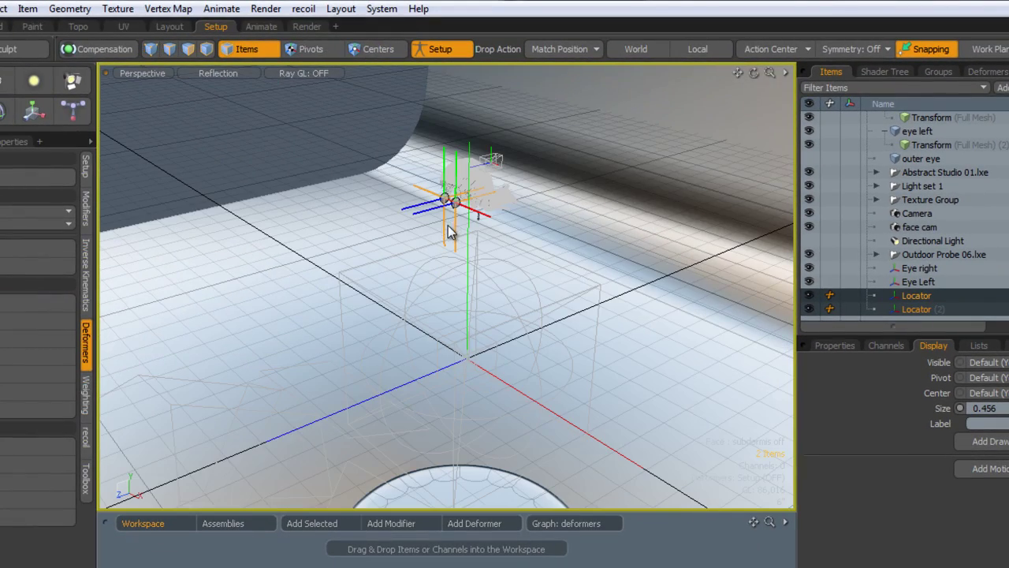
key("w")
left_click_drag(397, 223, 359, 235)
left_click_drag(421, 253, 428, 257, "alt")
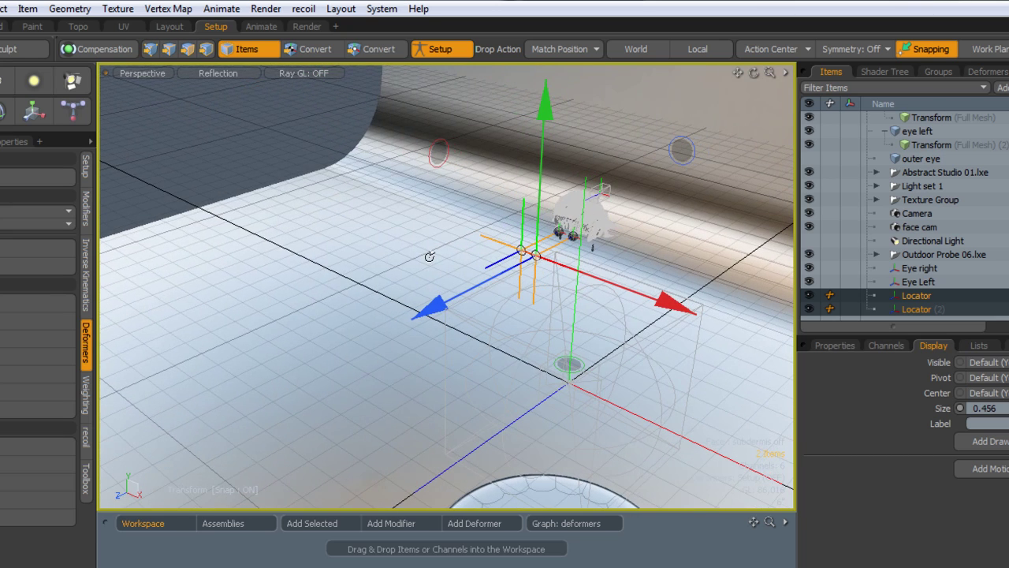
key("q")
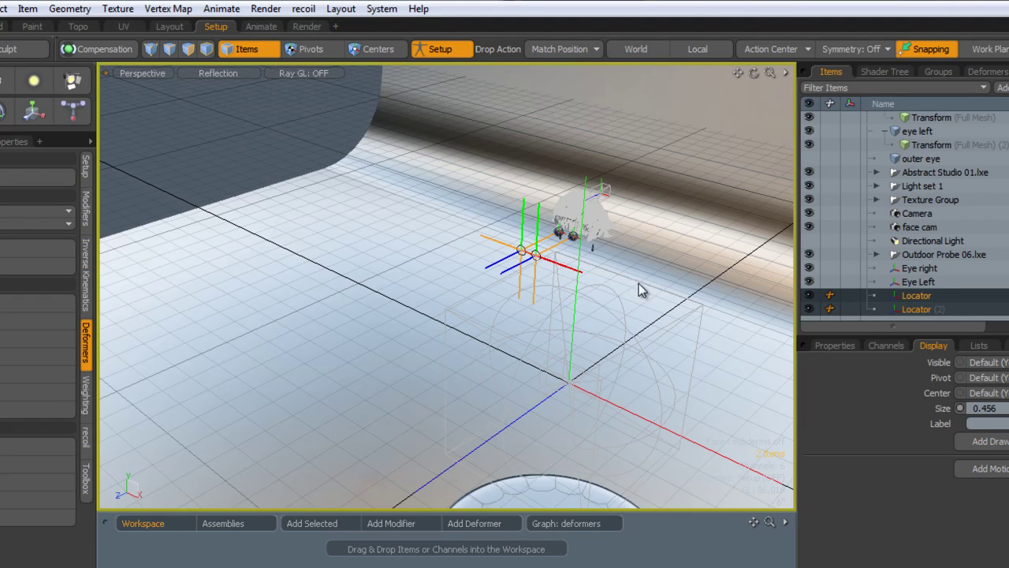
Duplicate the second locator and move the copy along X to midway between the two locators, working from a top view.
left_click(917, 309)
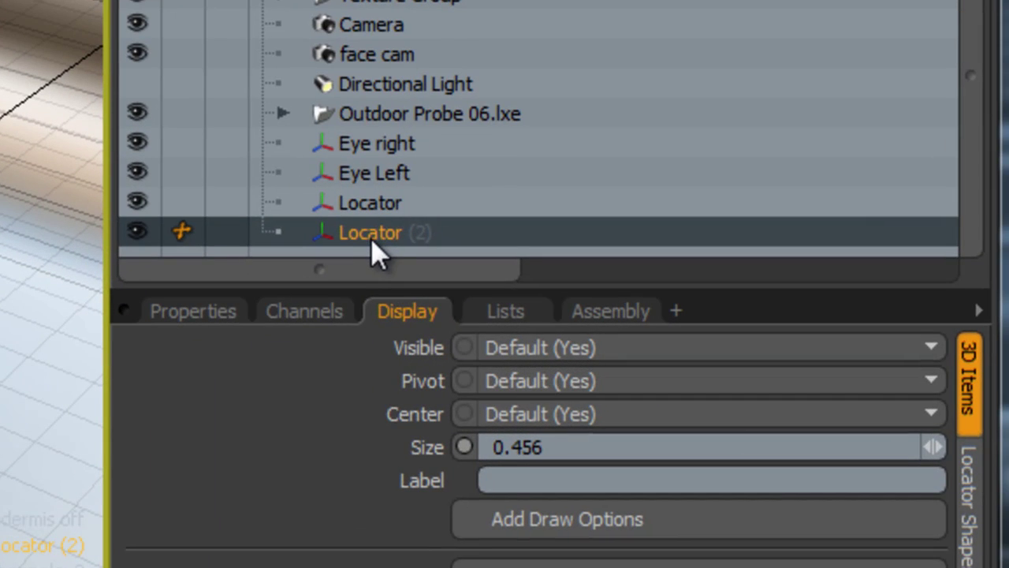
right_click(365, 235)
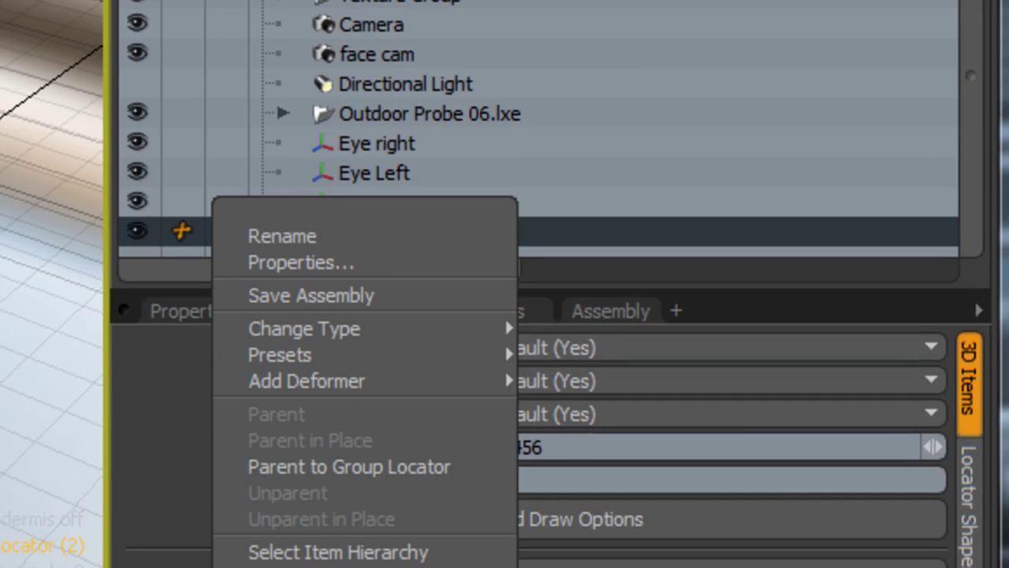
left_click(314, 564)
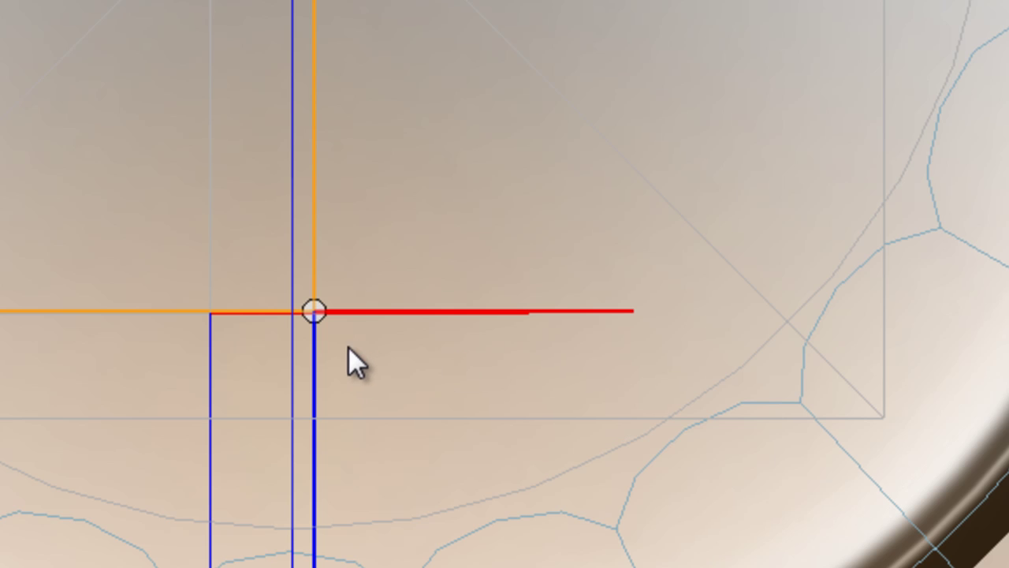
key("w")
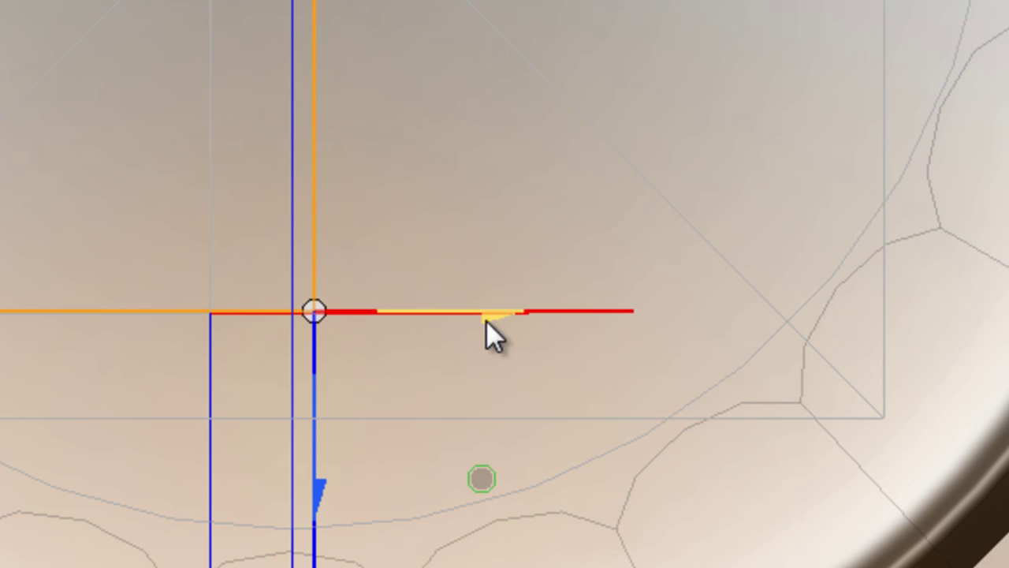
left_click_drag(487, 321, 442, 315)
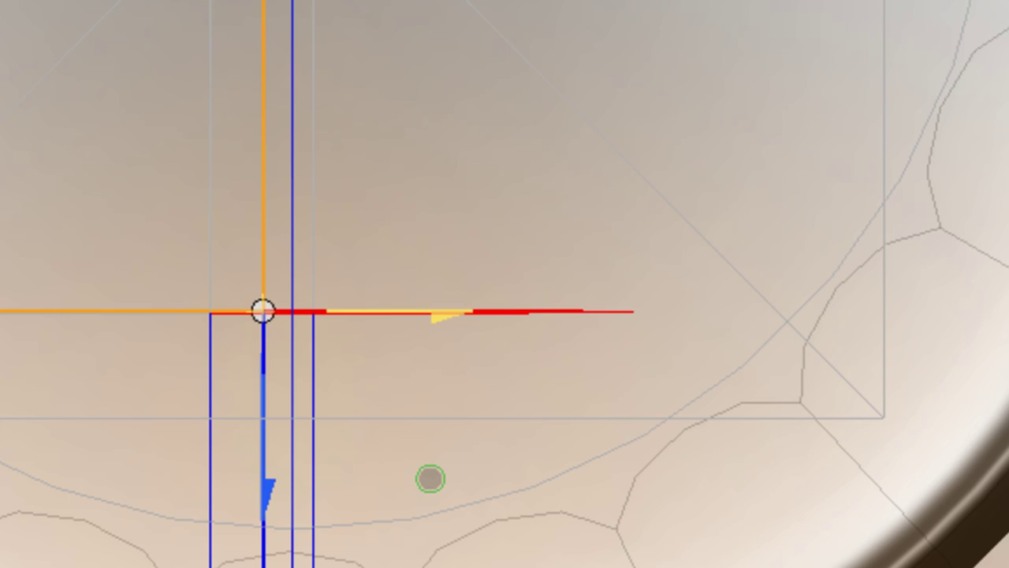
key("ctrl+space")
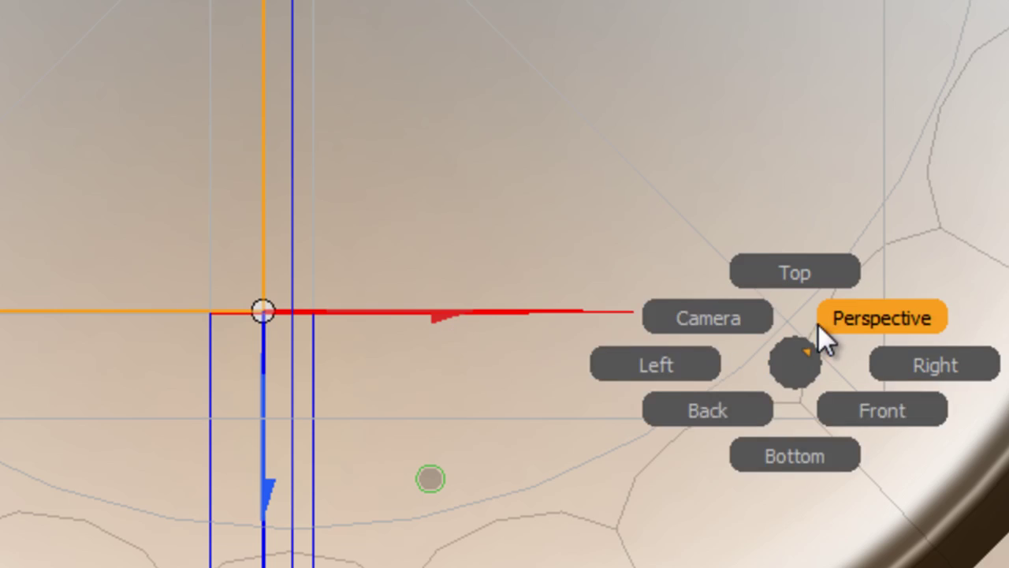
left_click(844, 322)
Reduce the middle locator's display size to about 0.049.
scroll(670, 341, "down", 2)
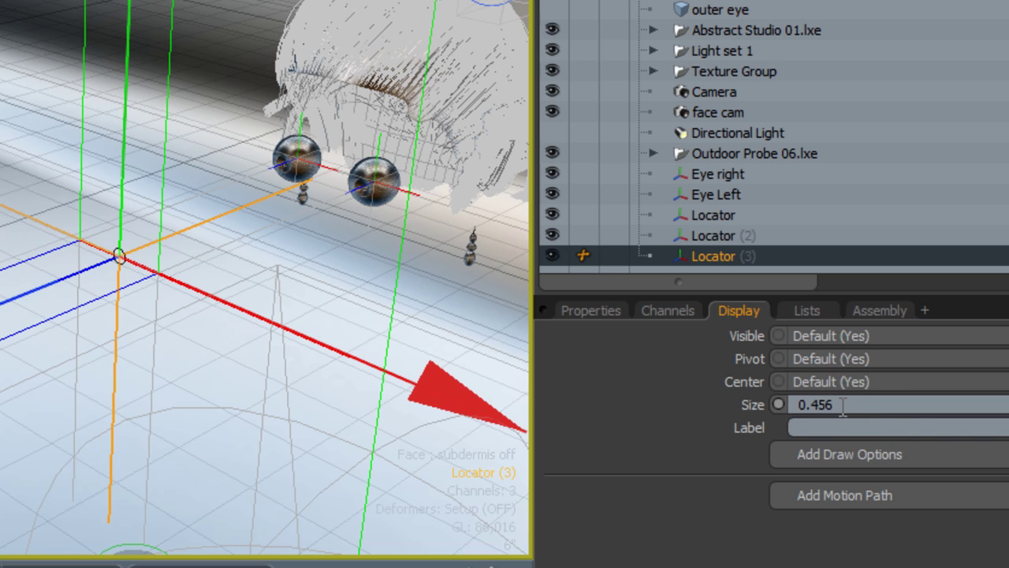
left_click_drag(1001, 404, 919, 404)
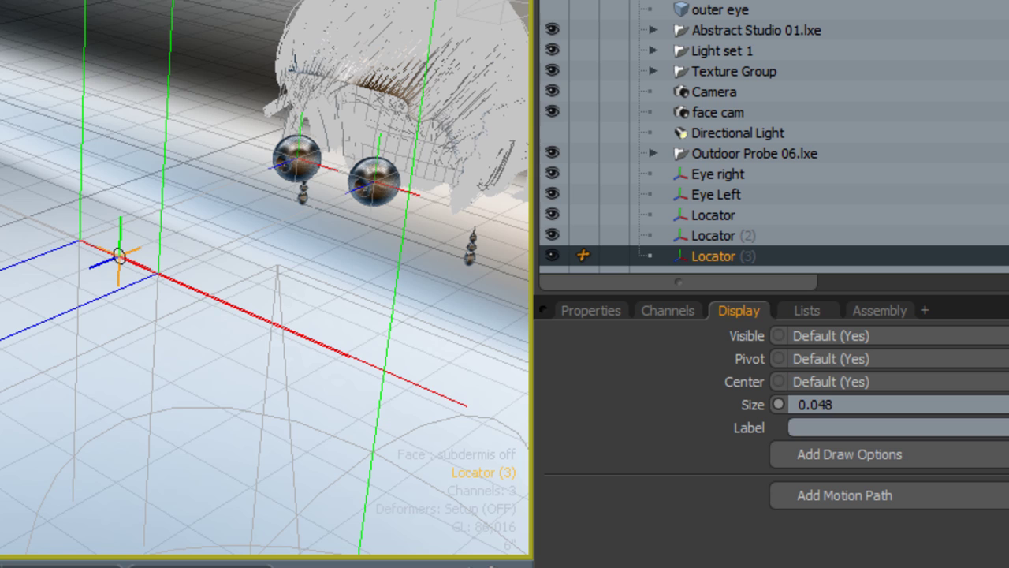
key("w")
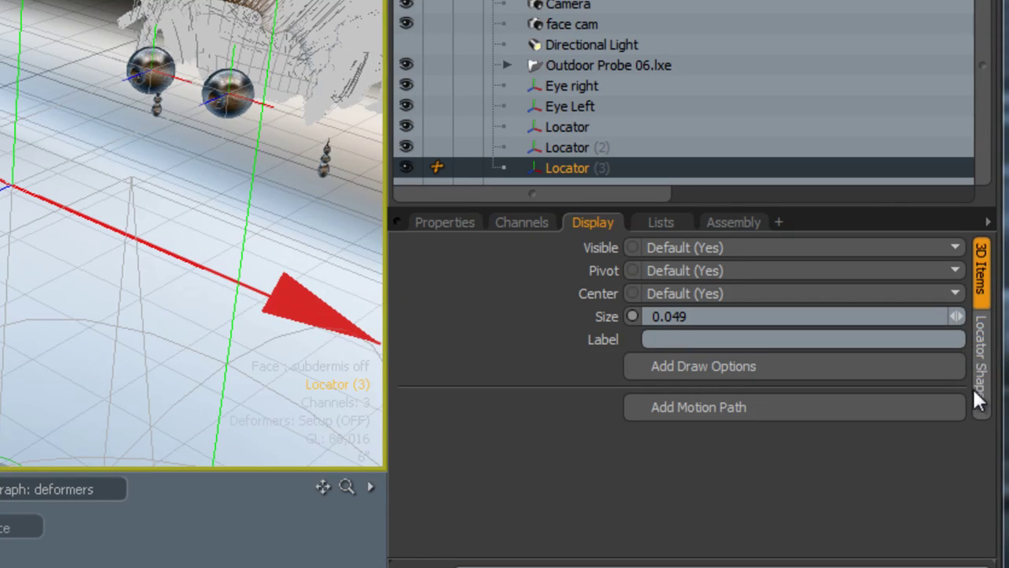
Change the middle locator's shape from the default to Custom.
left_click(986, 355)
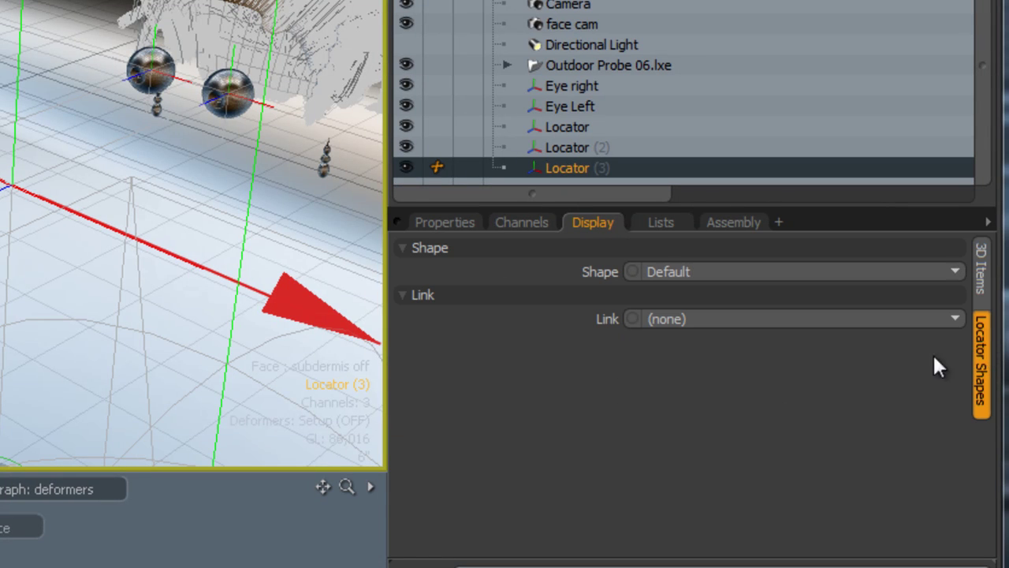
left_click(722, 271)
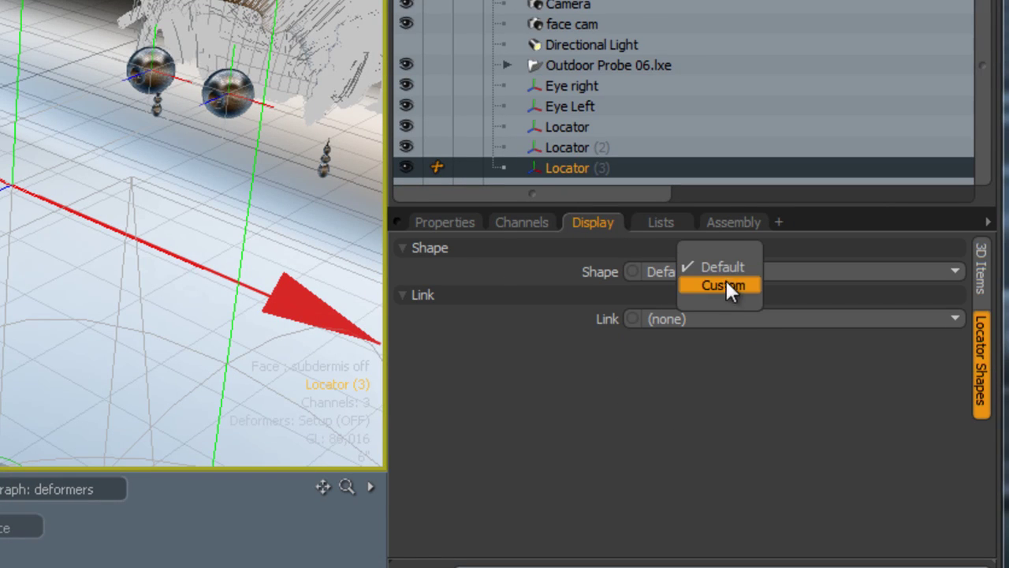
left_click(731, 287)
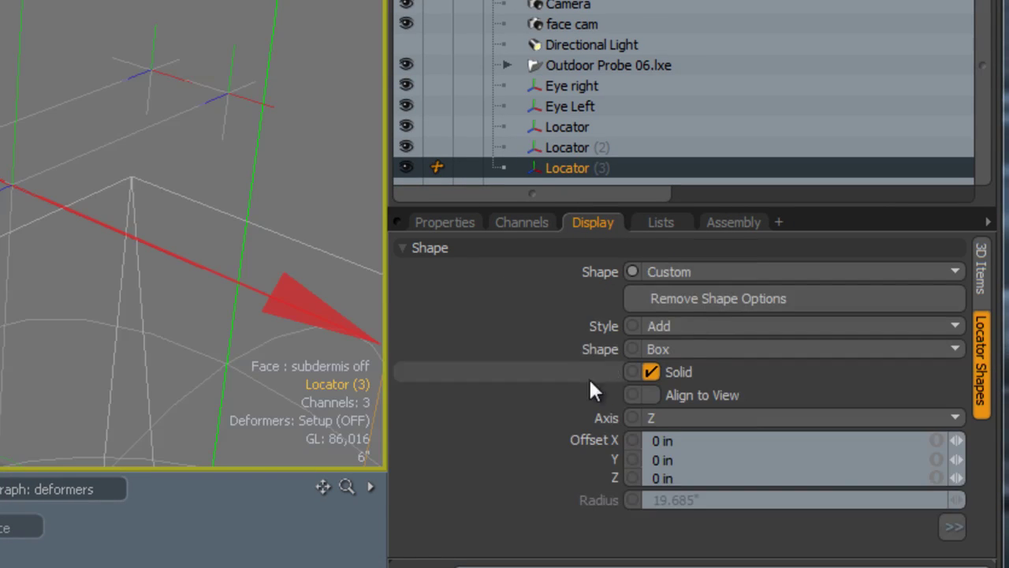
Set the middle locator's custom shape to Sphere with a radius of 0.72".
left_click(709, 348)
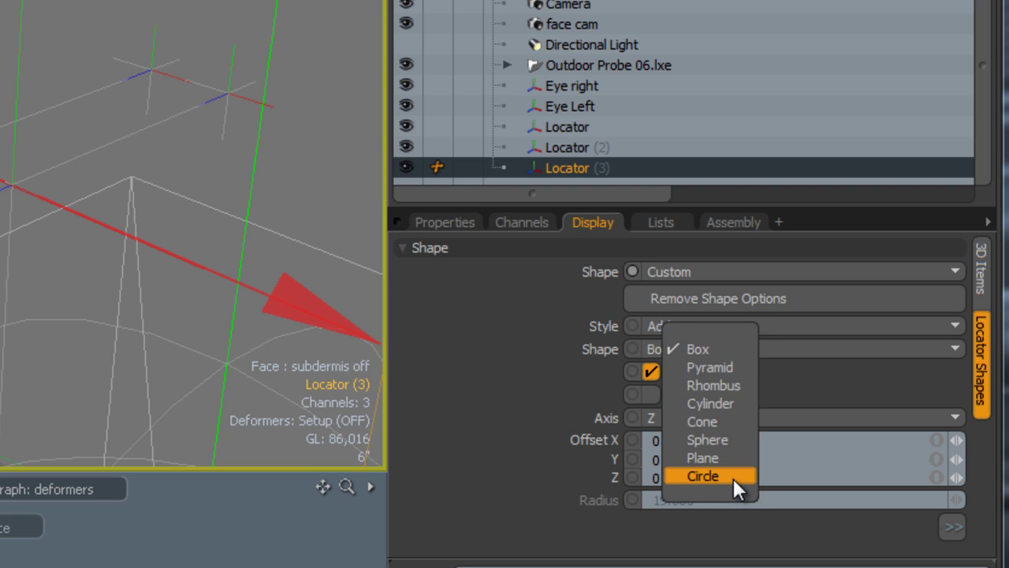
left_click(726, 439)
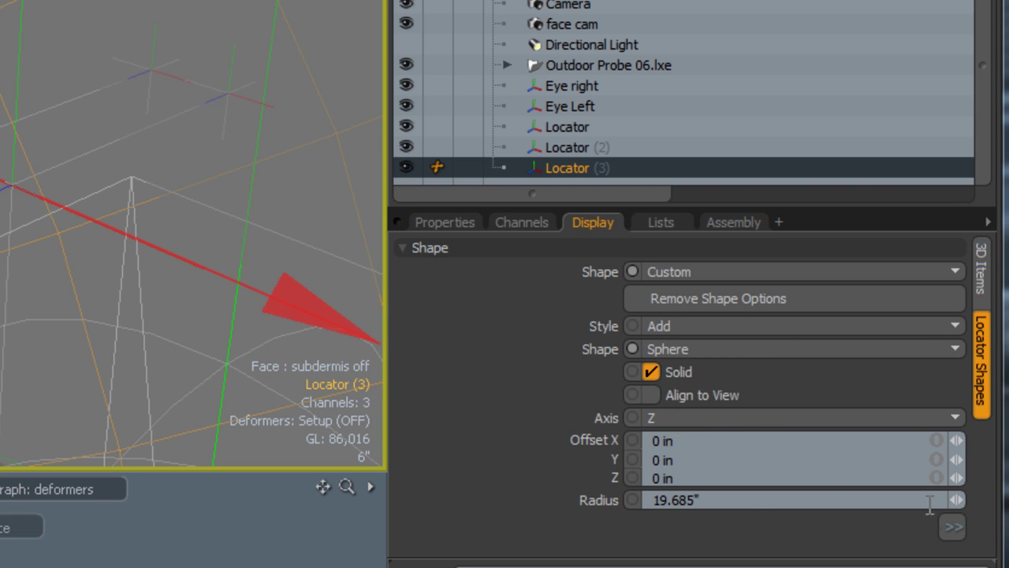
left_click_drag(958, 499, 861, 499)
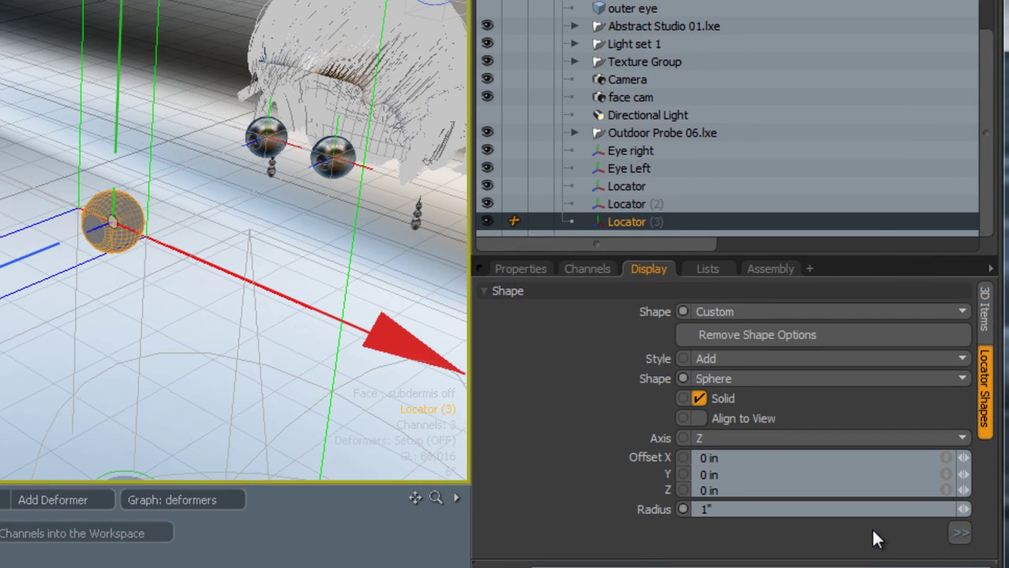
left_click_drag(964, 508, 952, 509)
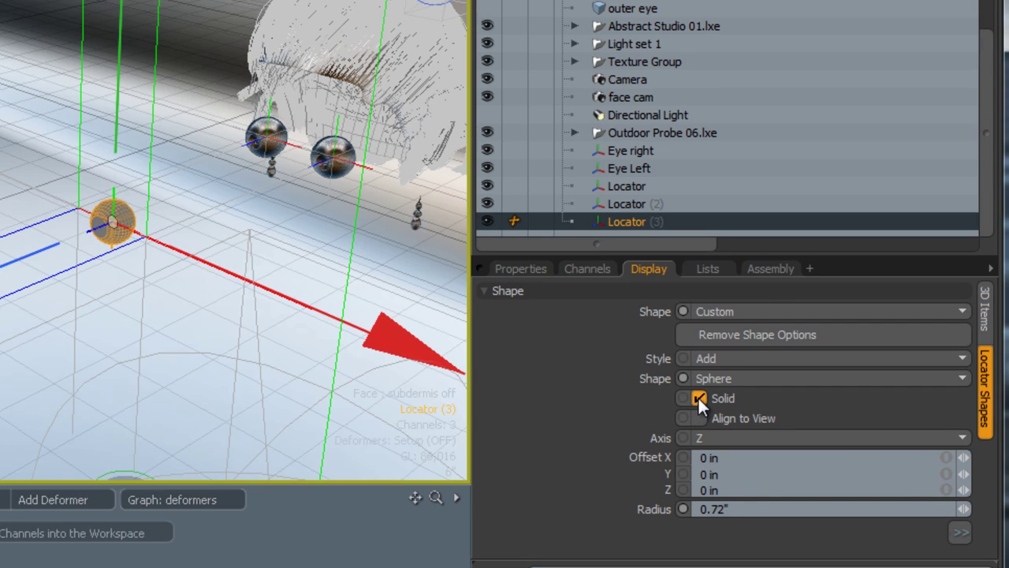
Turn off Solid for the middle locator's sphere shape and set its style to Replace.
left_click(698, 398)
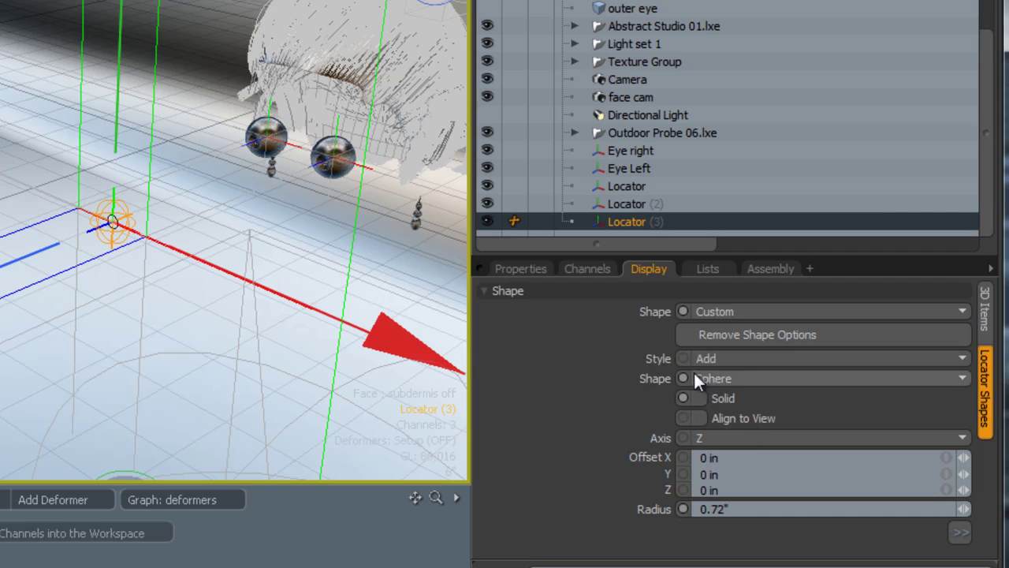
left_click(934, 356)
left_click(939, 369)
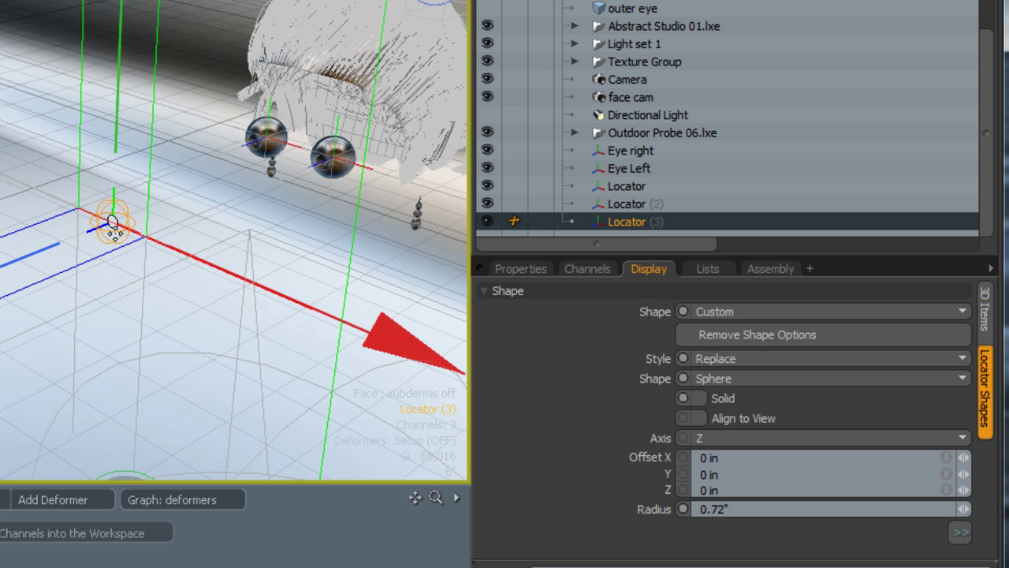
scroll(114, 223, "down", 3)
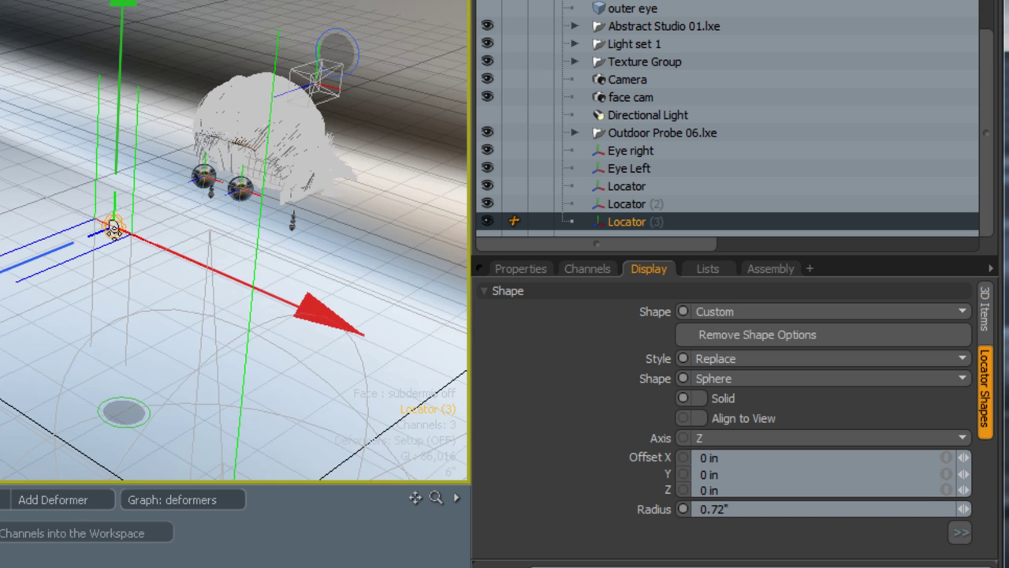
scroll(112, 225, "up", 5)
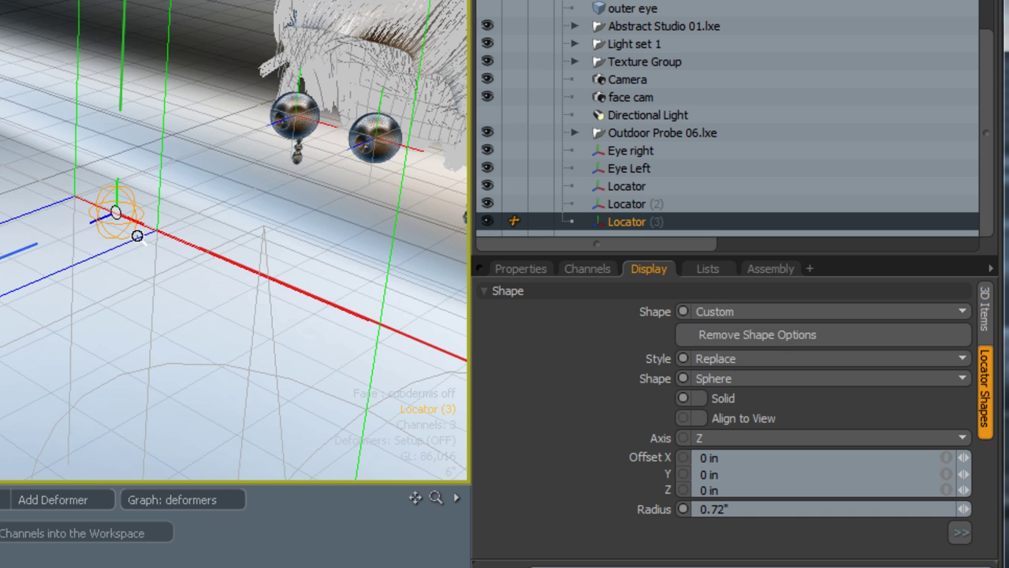
scroll(96, 239, "down", 3)
scroll(99, 234, "up", 4)
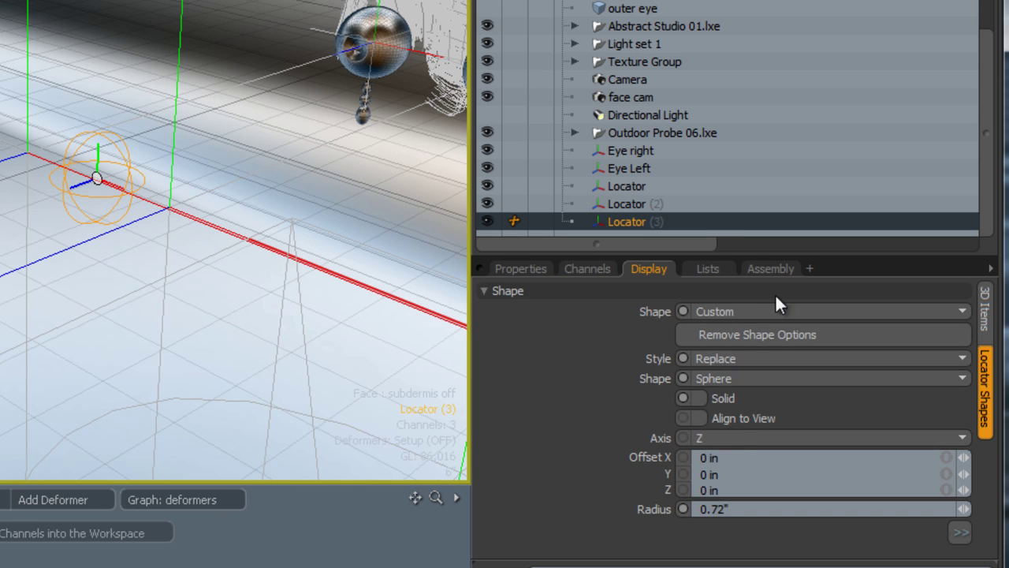
Assign the command "tool.set TransformMove on" to the middle locator and test it by picking the sphere in the viewport.
left_click(773, 268)
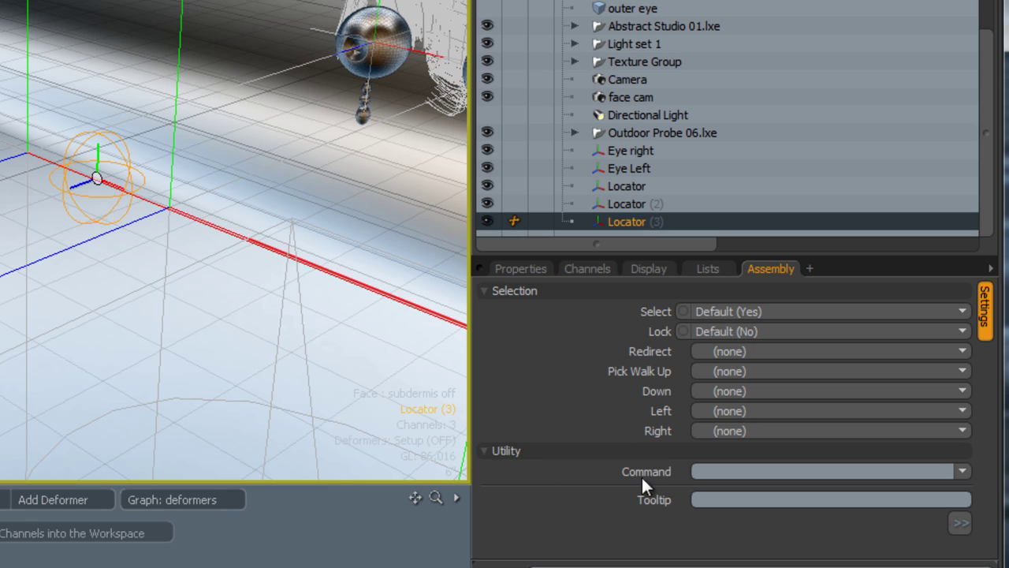
left_click(962, 471)
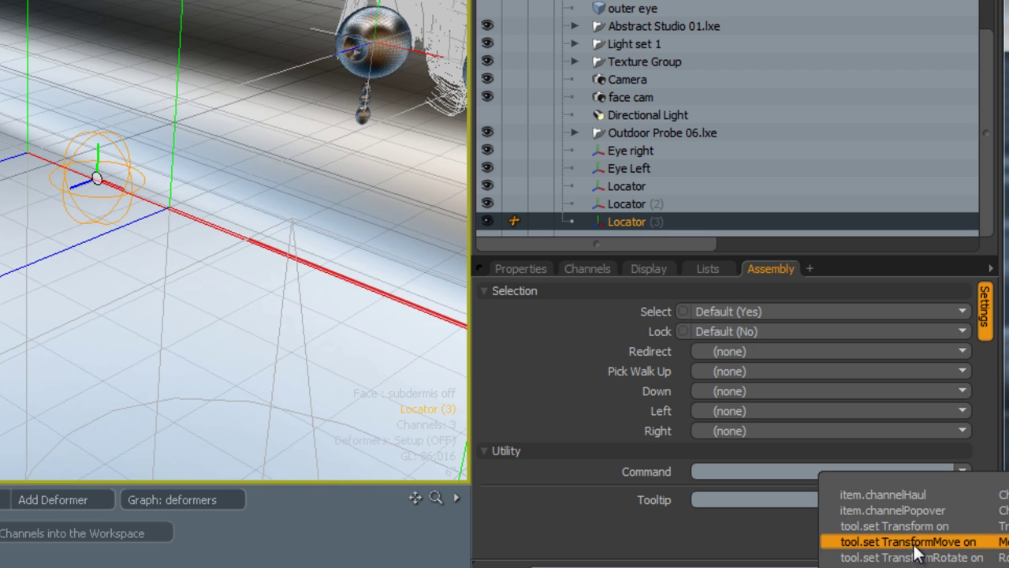
left_click(951, 541)
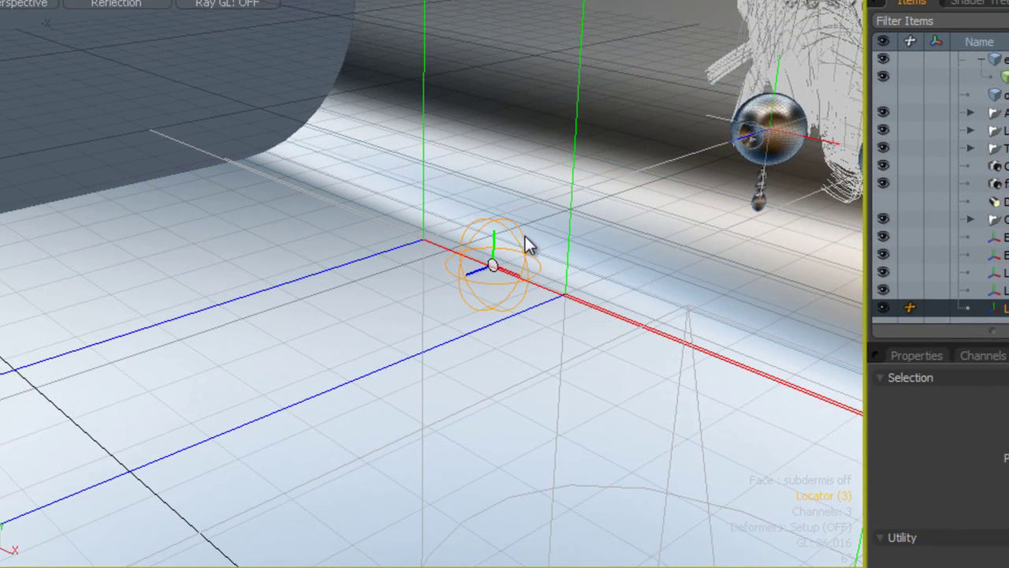
left_click(519, 238)
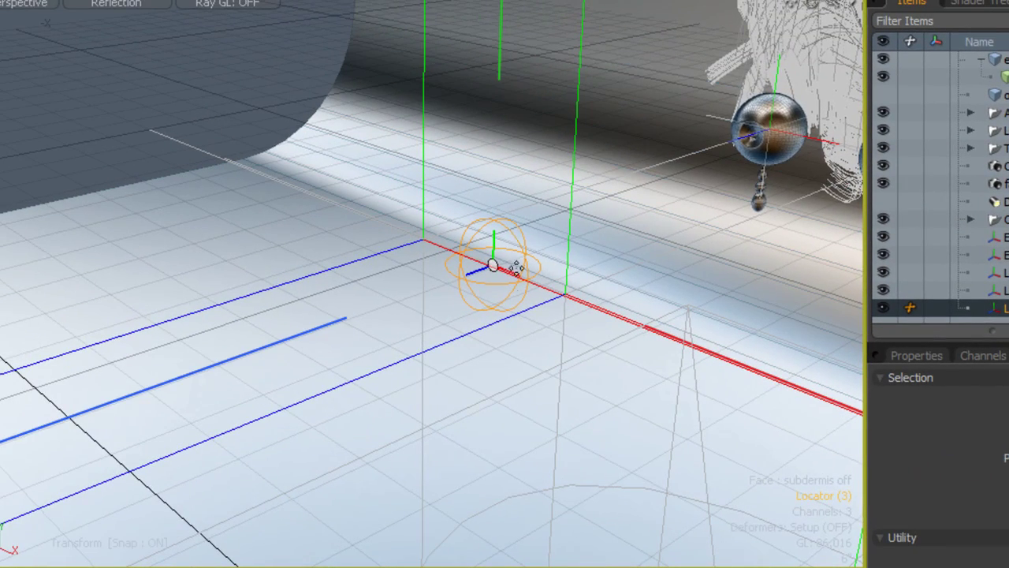
left_click_drag(491, 306, 509, 325, "ctrl+alt")
key("q")
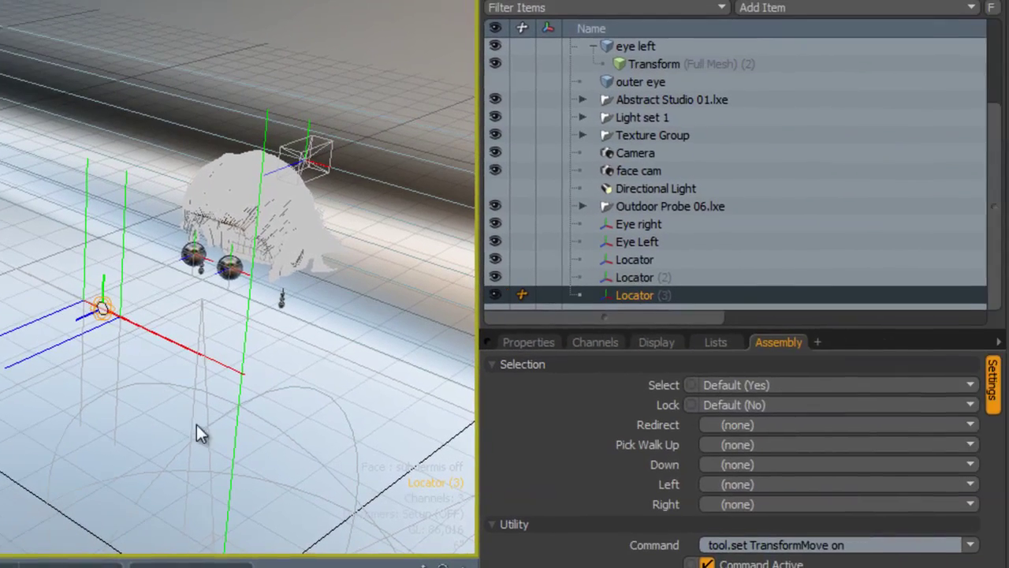
Reduce the display size of the two outer locators together to 0.108.
left_click(616, 276)
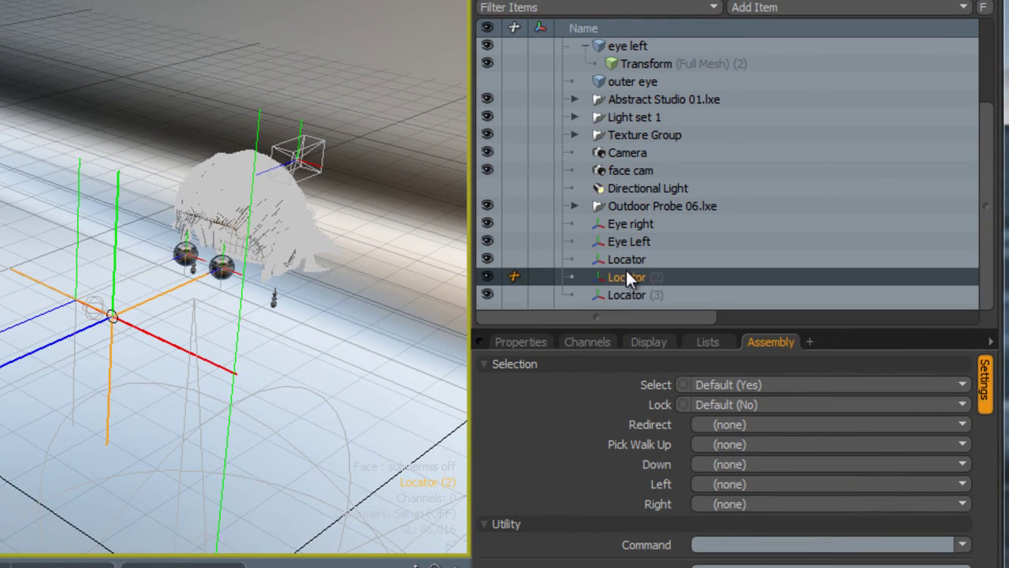
left_click(625, 260, "shift")
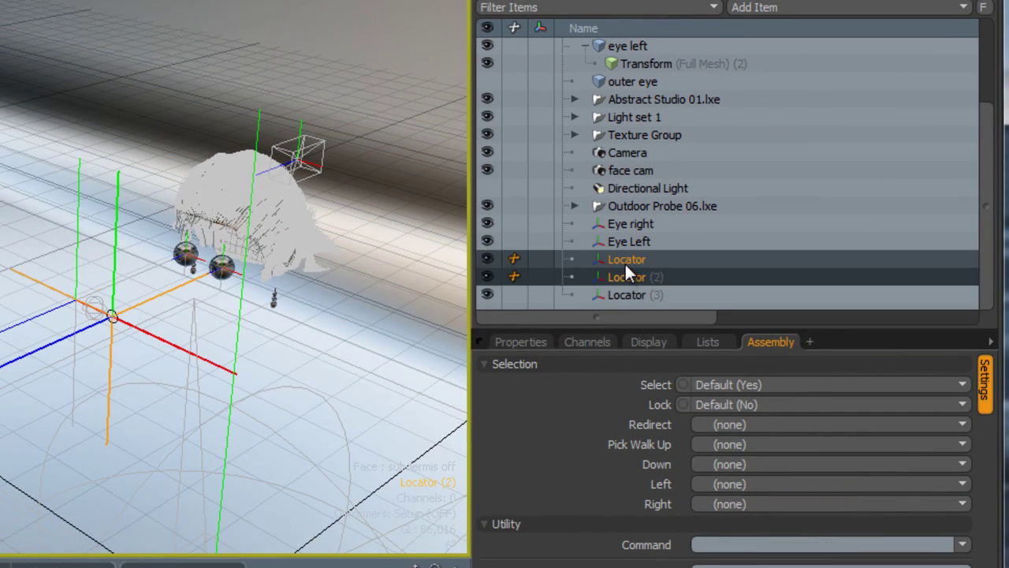
left_click(653, 343)
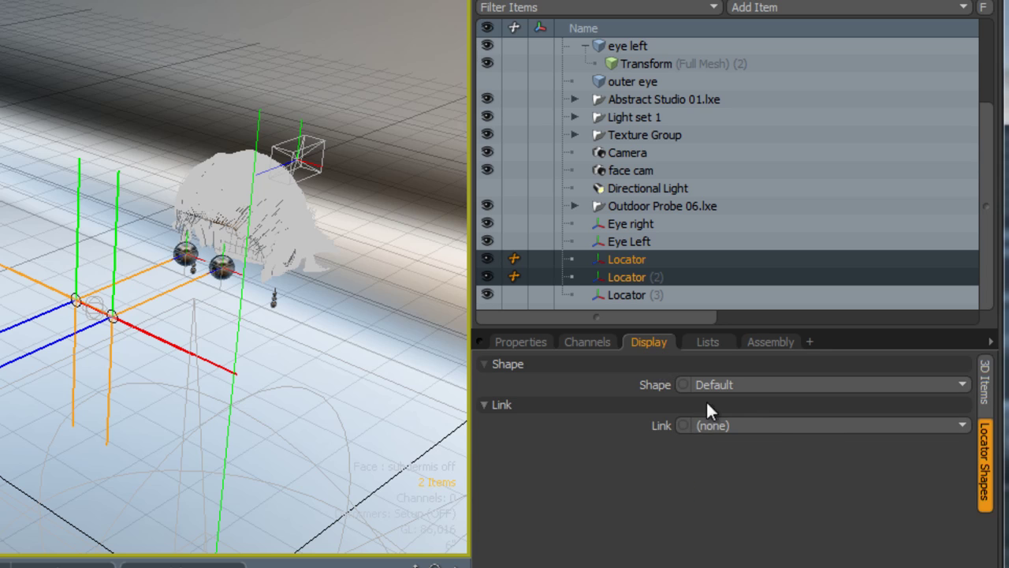
left_click(985, 385)
left_click_drag(963, 423, 505, 384)
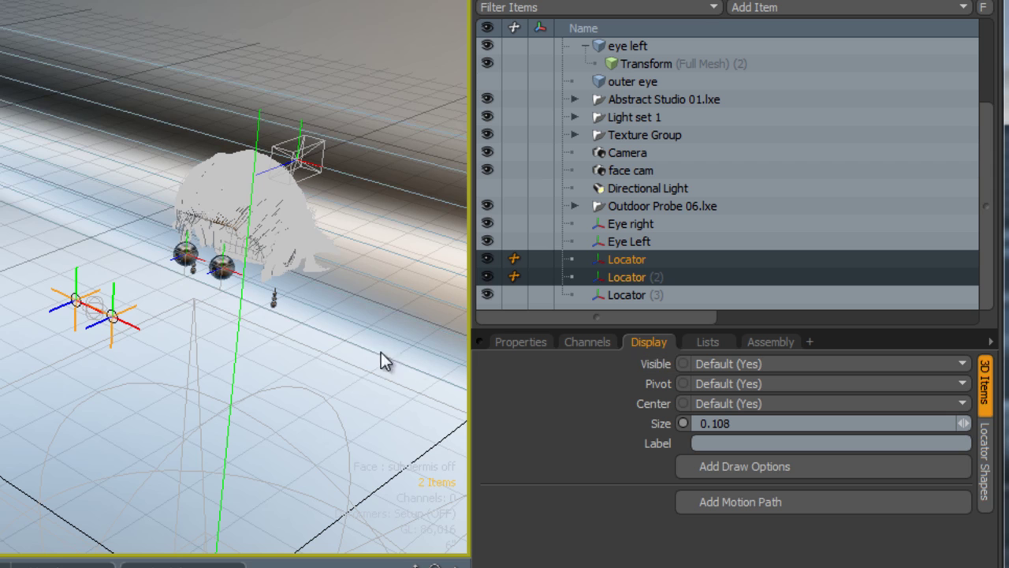
scroll(186, 303, "up", 5)
scroll(186, 311, "down", 5)
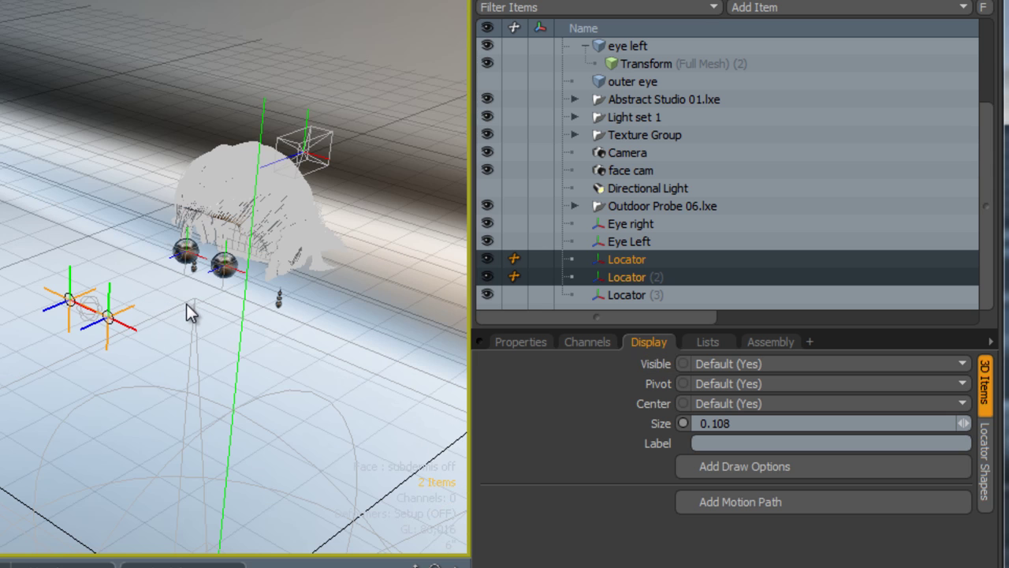
Parent both outer locators to the middle sphere locator and try out the sphere's move handles in the viewport.
left_click_drag(218, 311, 158, 336, "alt")
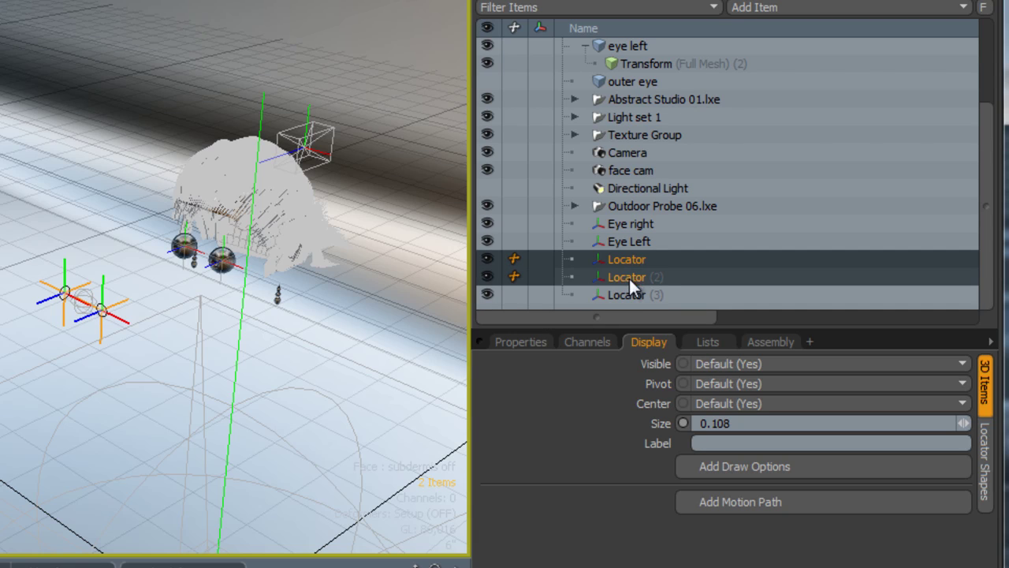
left_click_drag(622, 276, 623, 296)
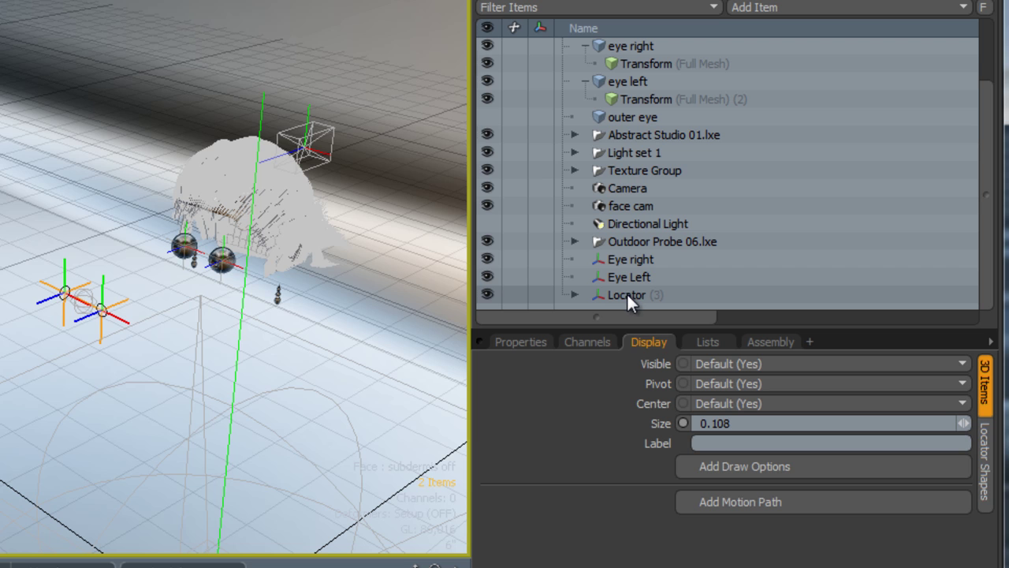
left_click(628, 295)
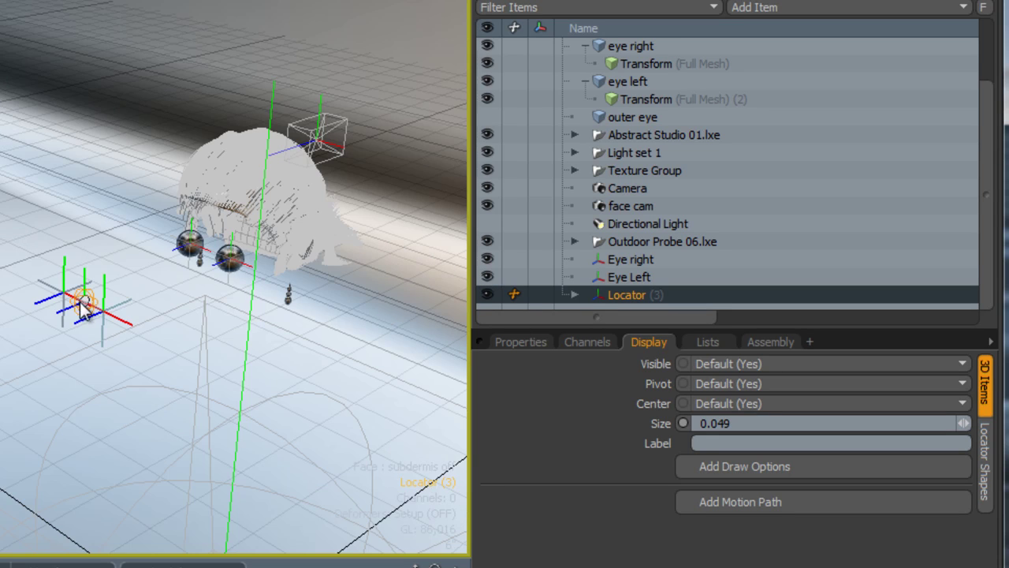
left_click_drag(79, 301, 114, 300, "ctrl+alt")
scroll(114, 300, "up", 3)
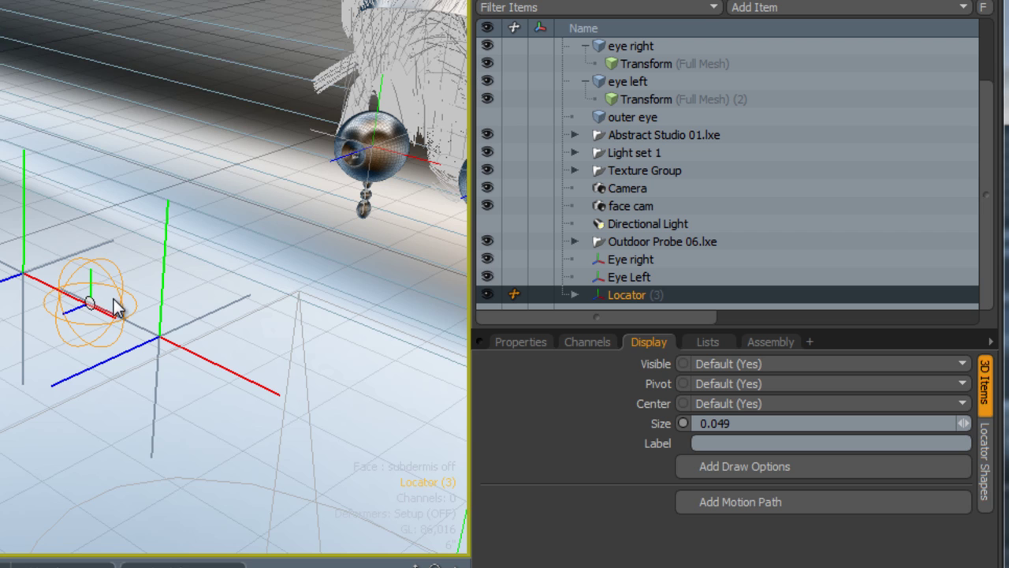
scroll(213, 364, "down", 5)
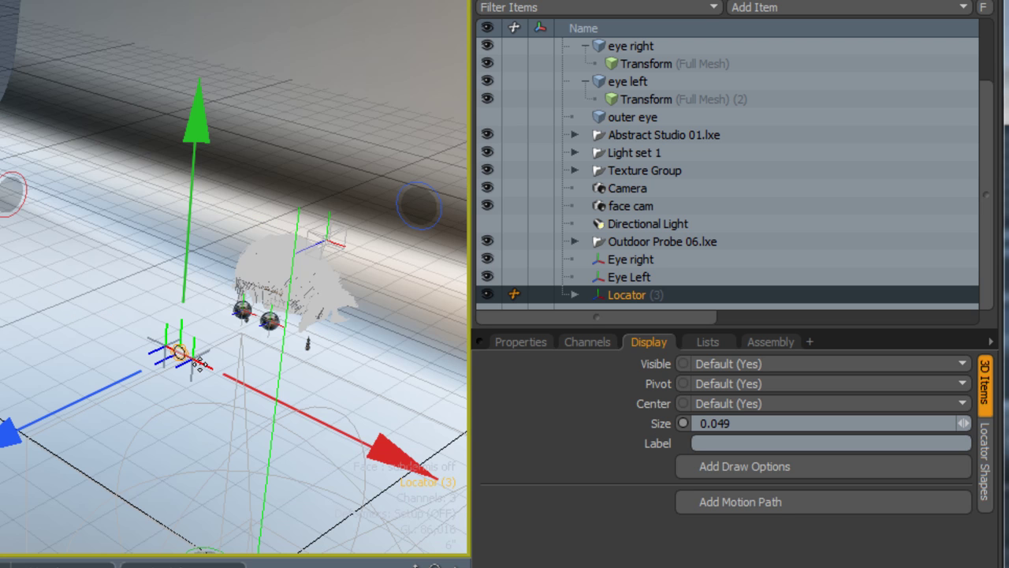
mouse_move(375, 451)
left_mouse_down()
mouse_move(246, 380)
mouse_move(454, 481)
mouse_move(266, 389)
mouse_move(370, 440)
left_mouse_up()
key("q")
Add a Direction constraint that aims the Eye Left effector at the target locator in front of it.
left_click_drag(243, 383, 194, 320, "alt+shift")
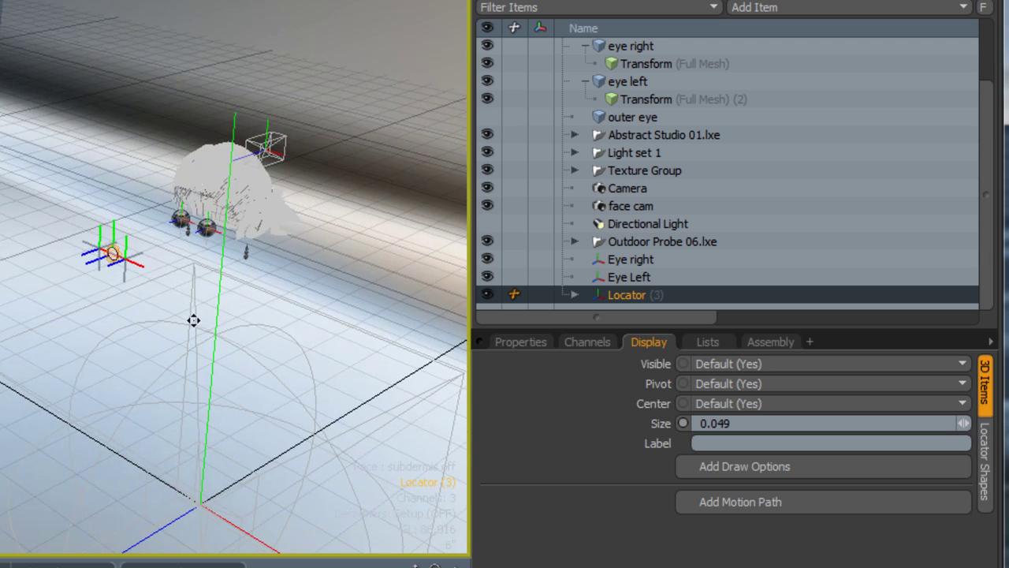
scroll(131, 261, "up", 5)
left_click_drag(204, 282, 198, 291, "alt+shift")
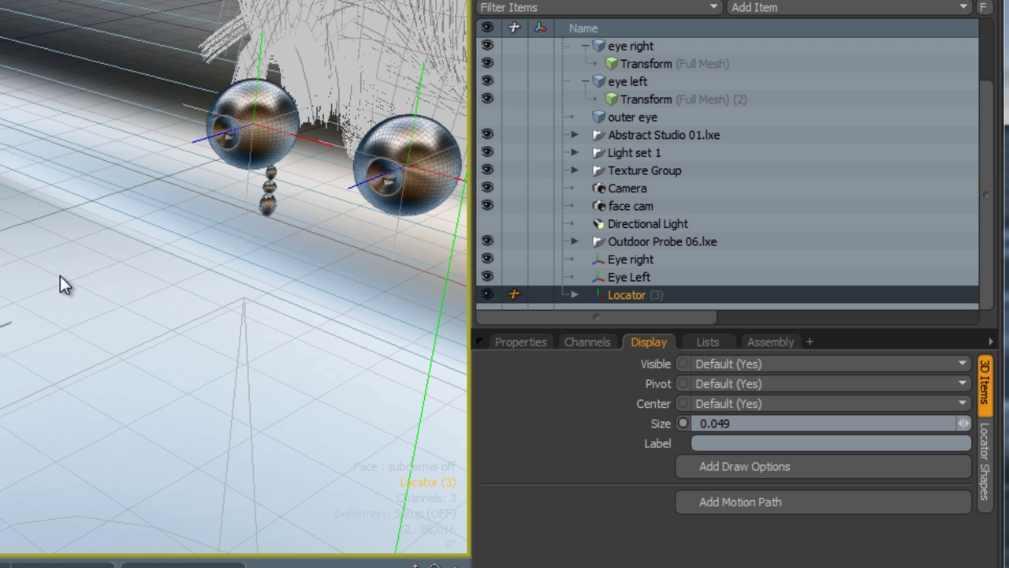
left_click_drag(258, 360, 257, 358, "alt")
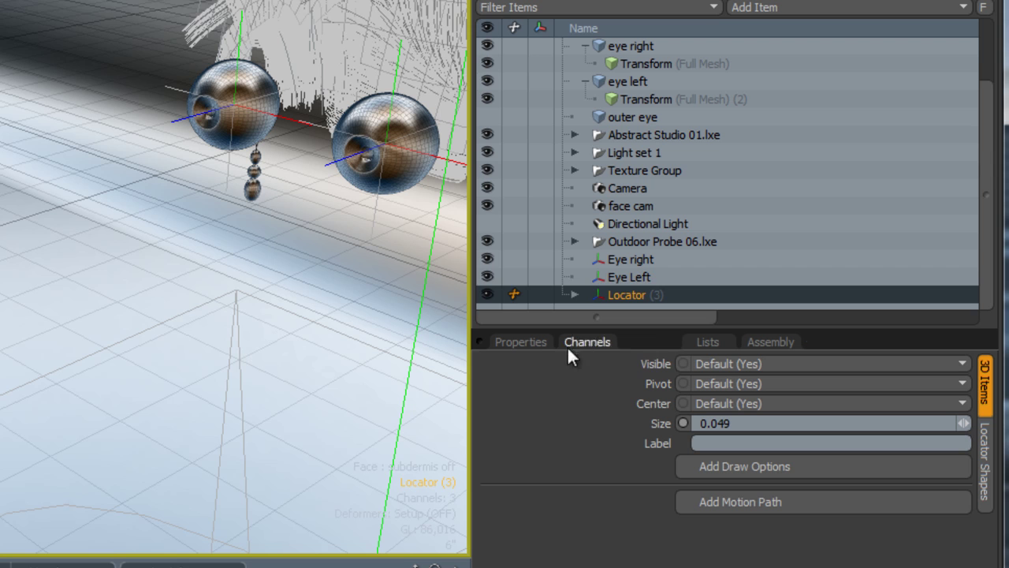
left_click(638, 276)
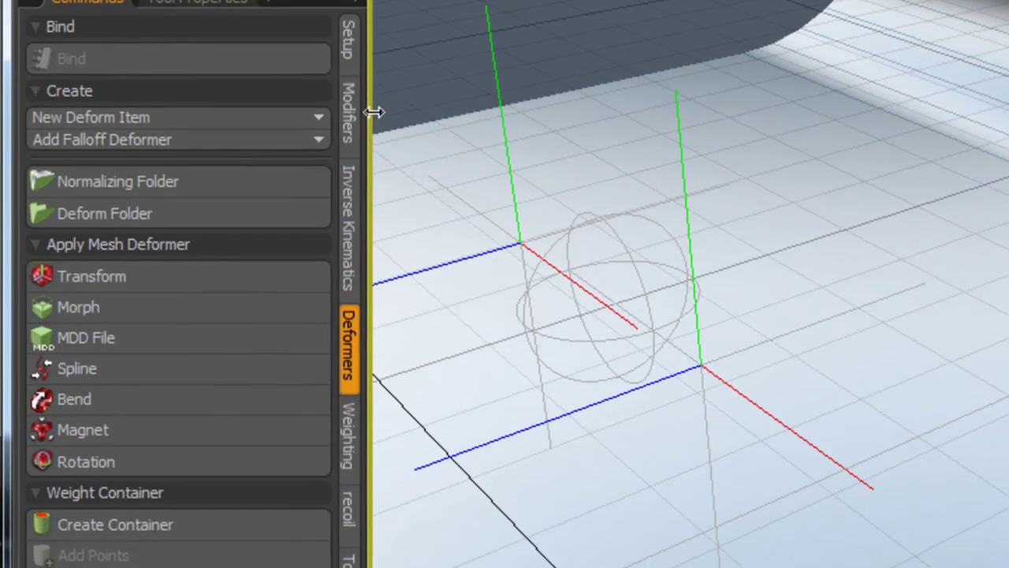
left_click(352, 114)
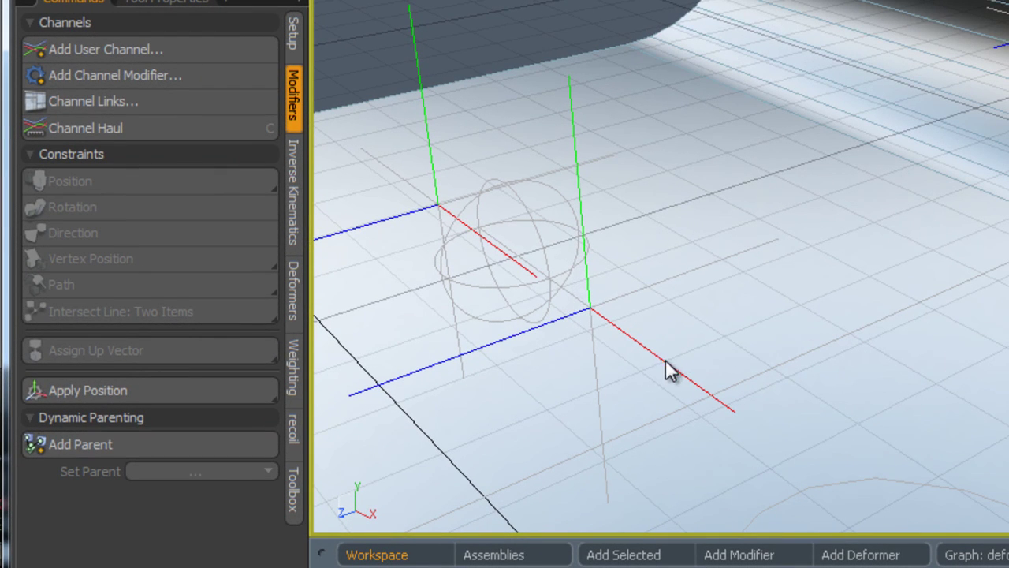
left_click(667, 365)
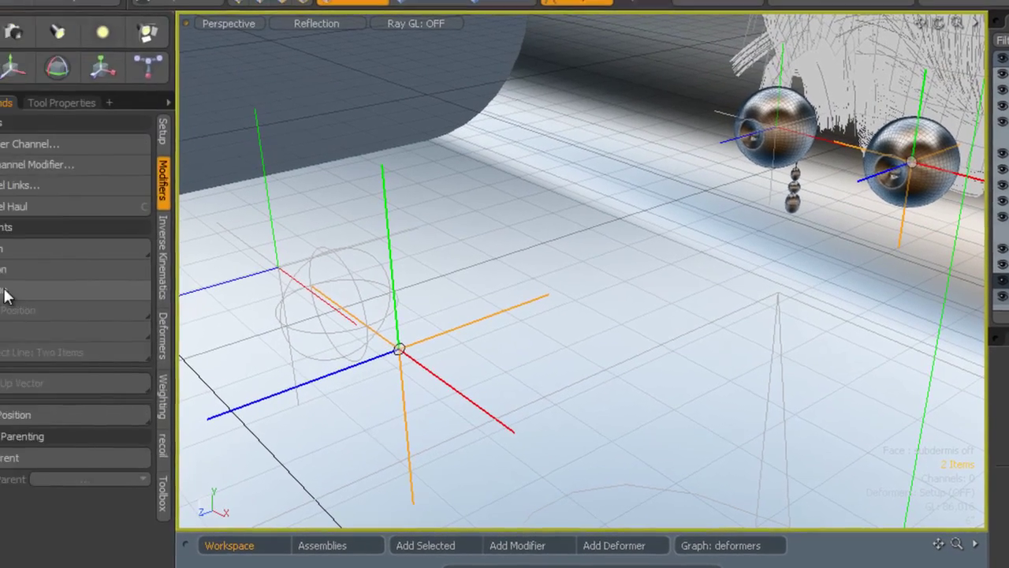
left_click(75, 290)
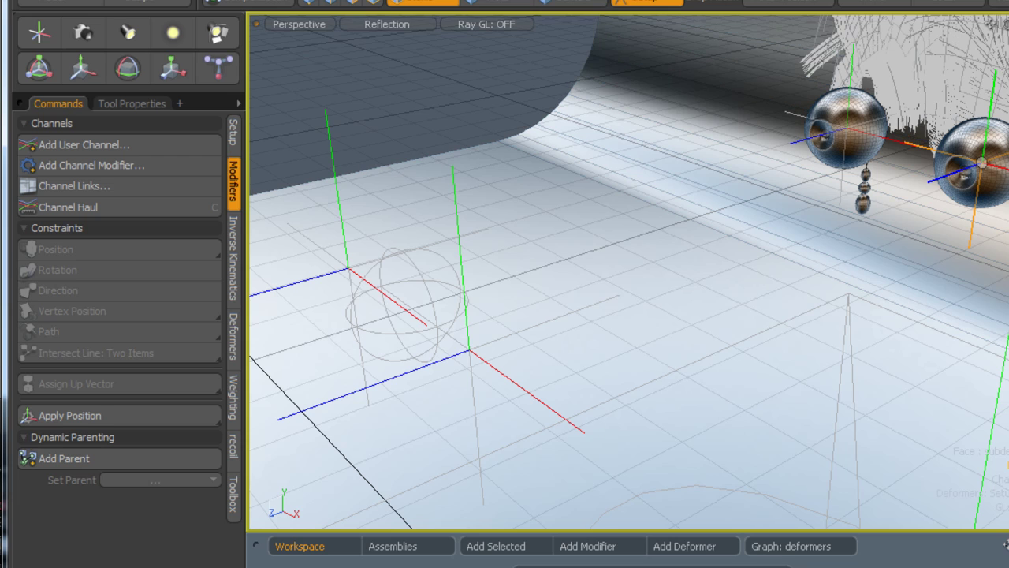
Add a Direction constraint that aims the Eye right effector at the other outer target locator.
left_click(847, 128)
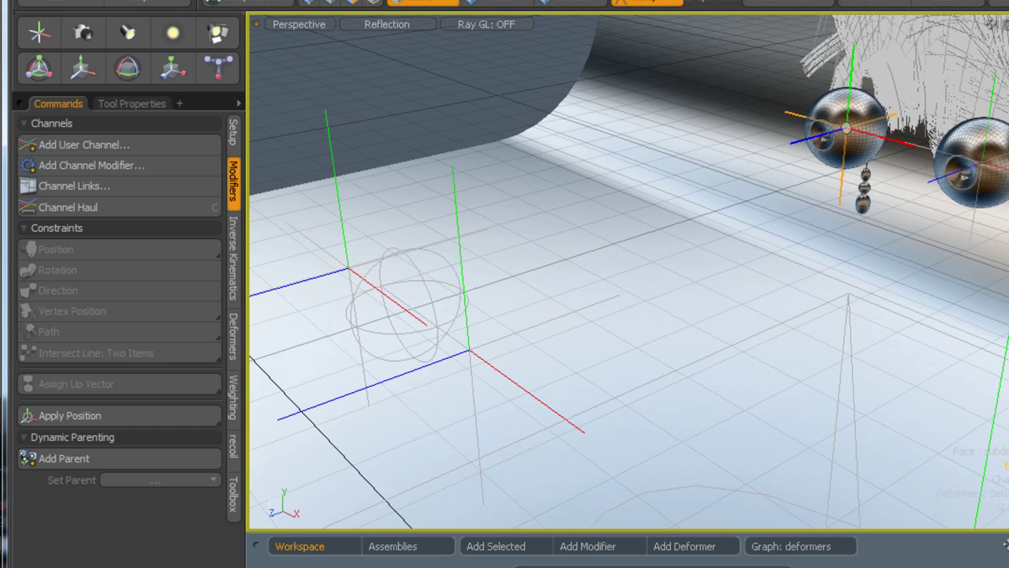
key("ctrl")
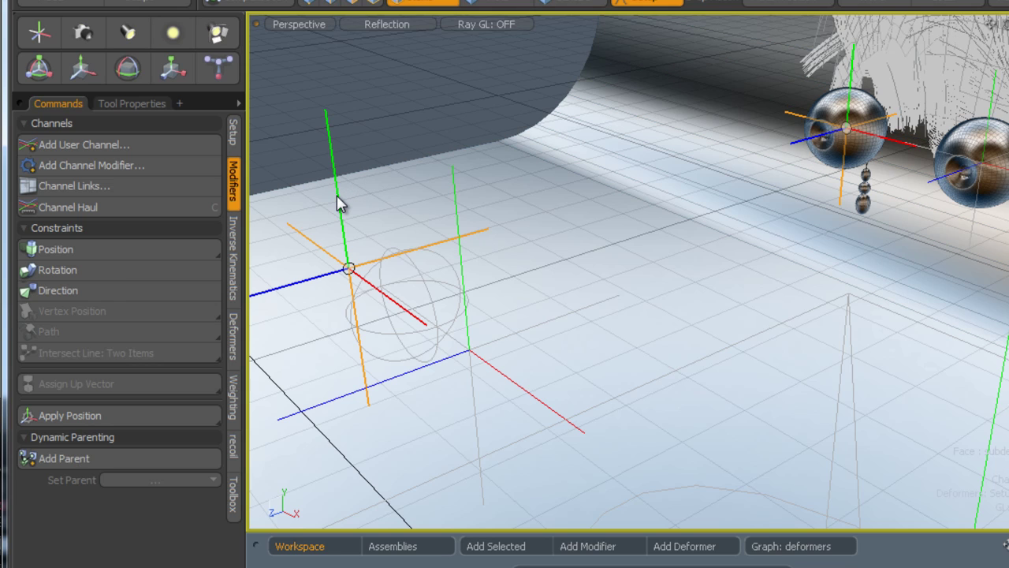
left_click(50, 292)
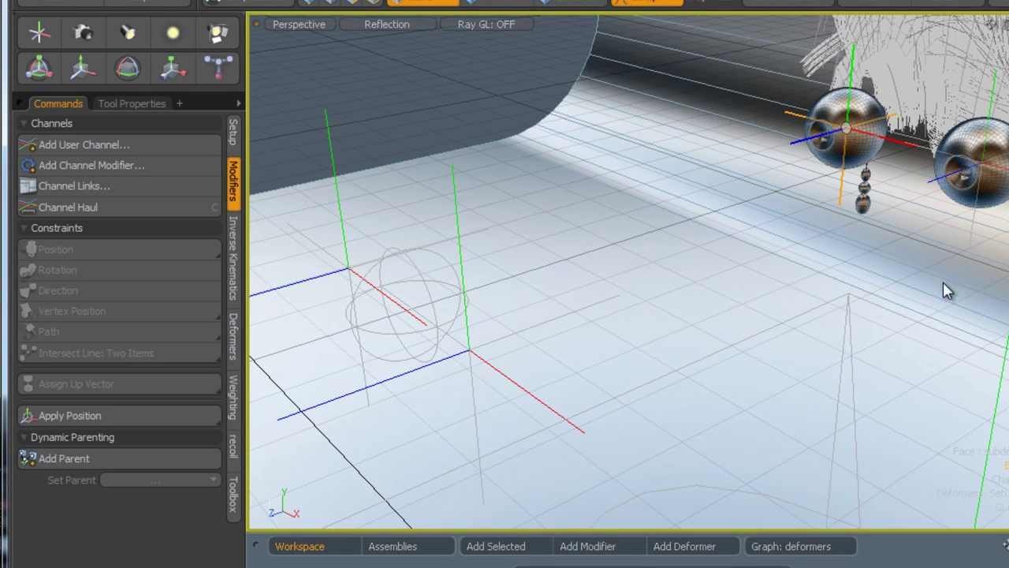
left_click_drag(927, 290, 925, 290, "alt+shift")
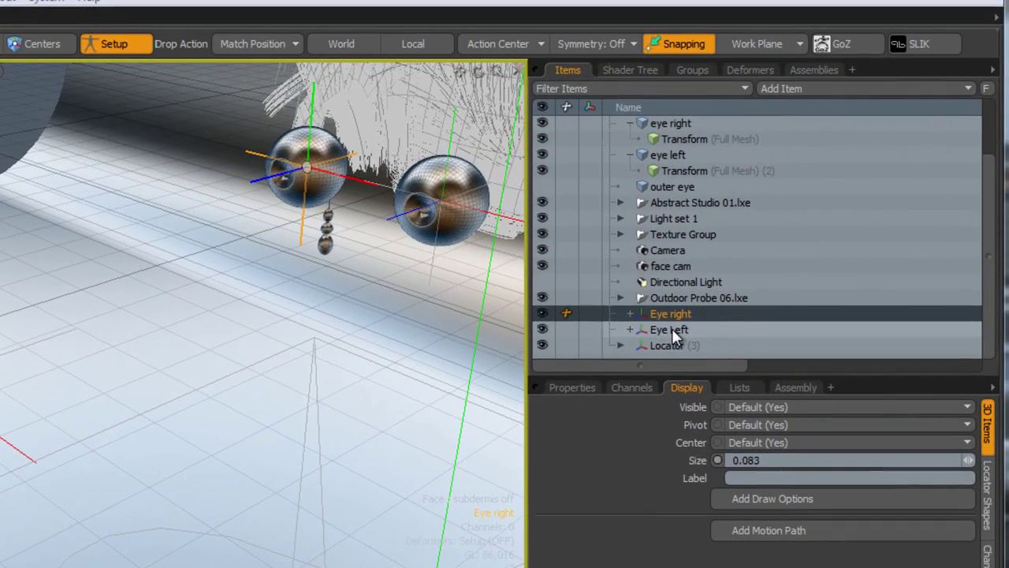
Set the visibility of both eye effectors, Eye right and Eye Left, to No.
left_click(674, 329, "shift")
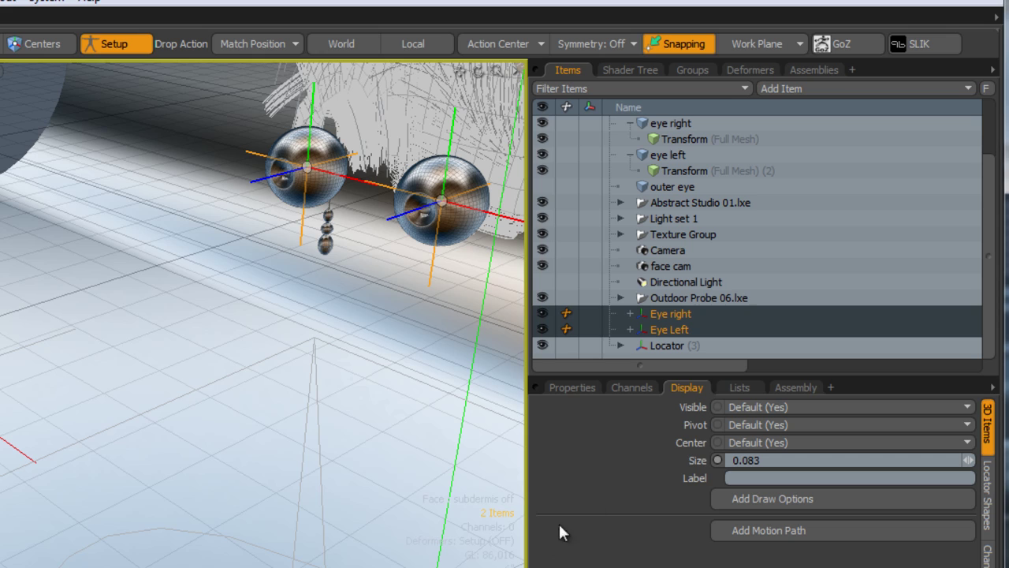
left_click(753, 407)
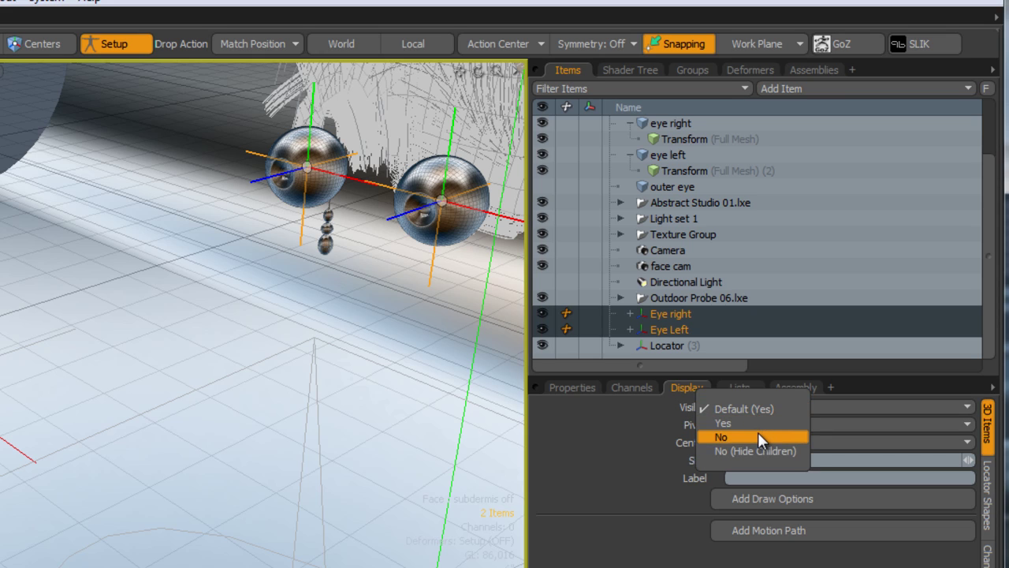
left_click(757, 434)
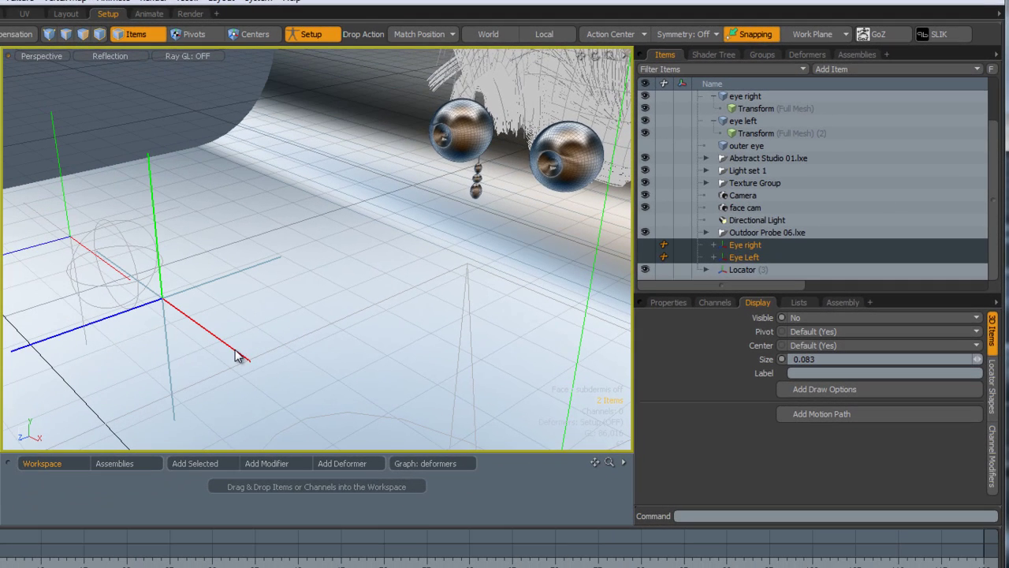
Select the two outer target locators beside the sphere locator and set their visibility to No.
left_click(19, 449)
left_click(241, 354)
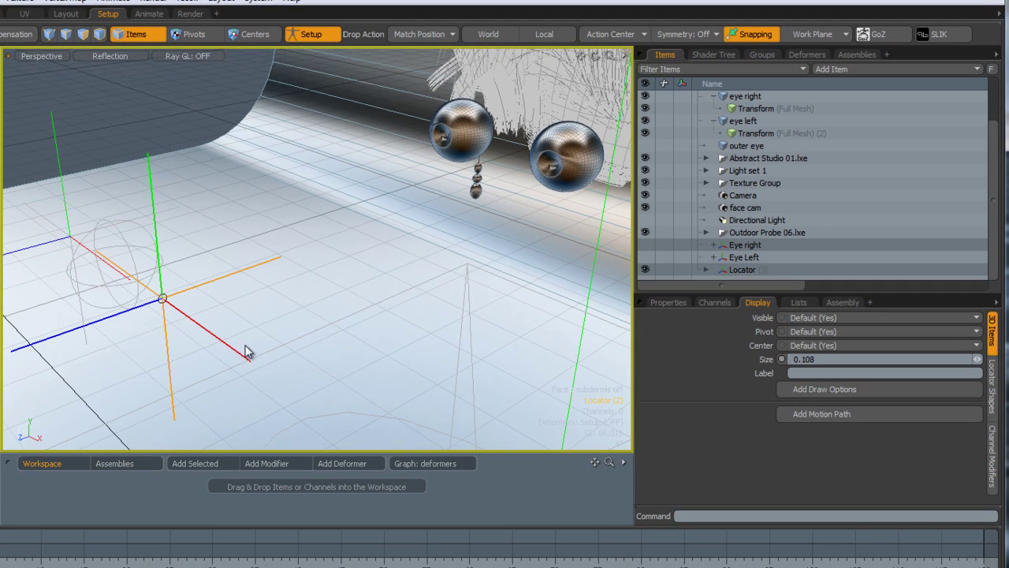
left_click(63, 194, "shift")
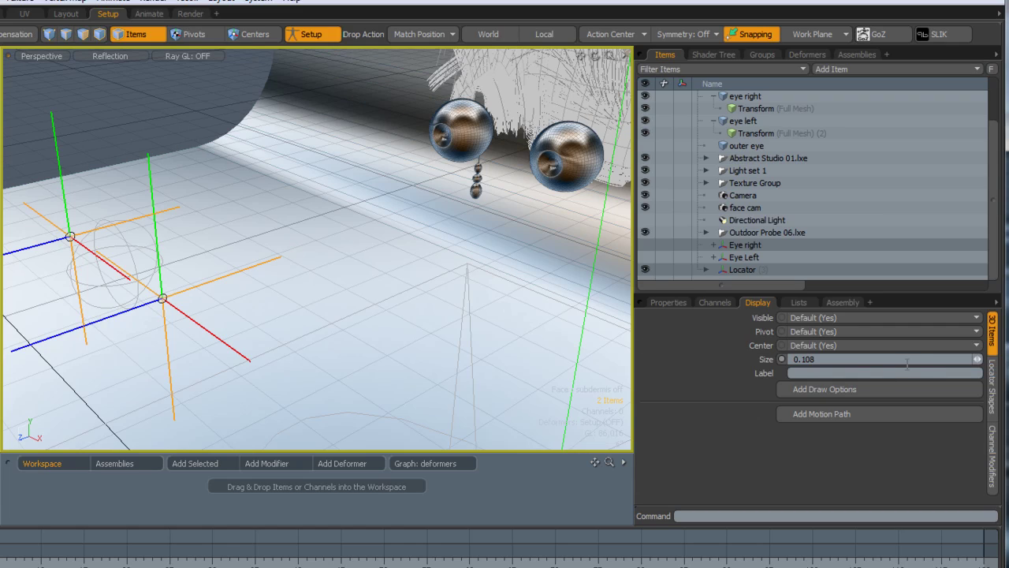
left_click(841, 317)
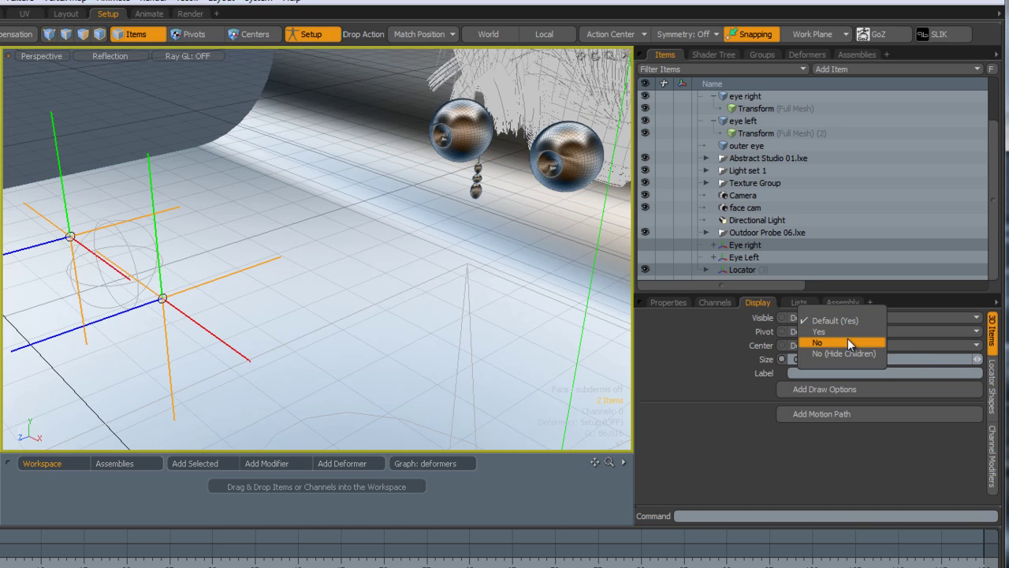
left_click(846, 342)
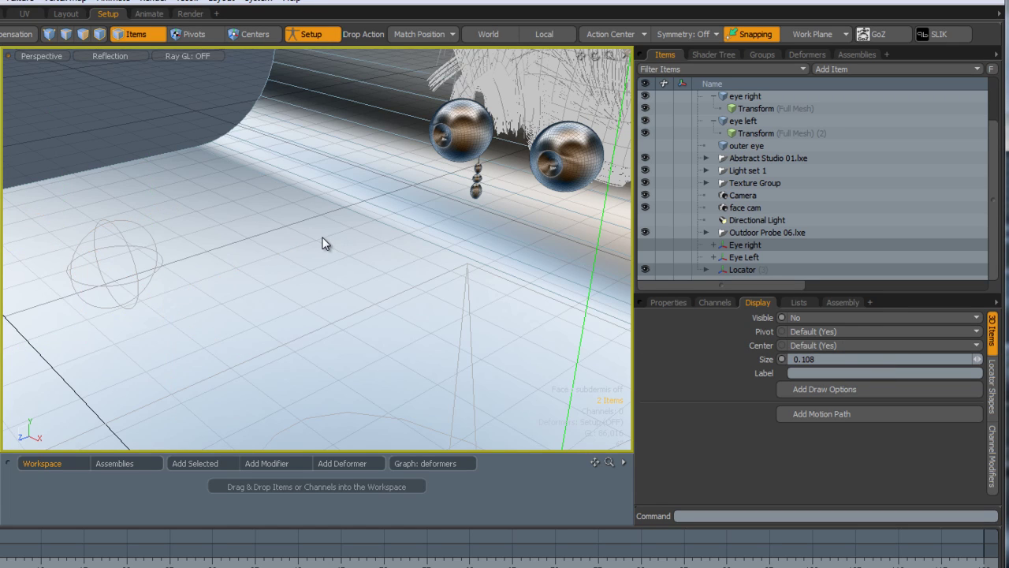
Add draw options to the sphere control locator and set its wireframe mode to User.
scroll(320, 230, "down", 5)
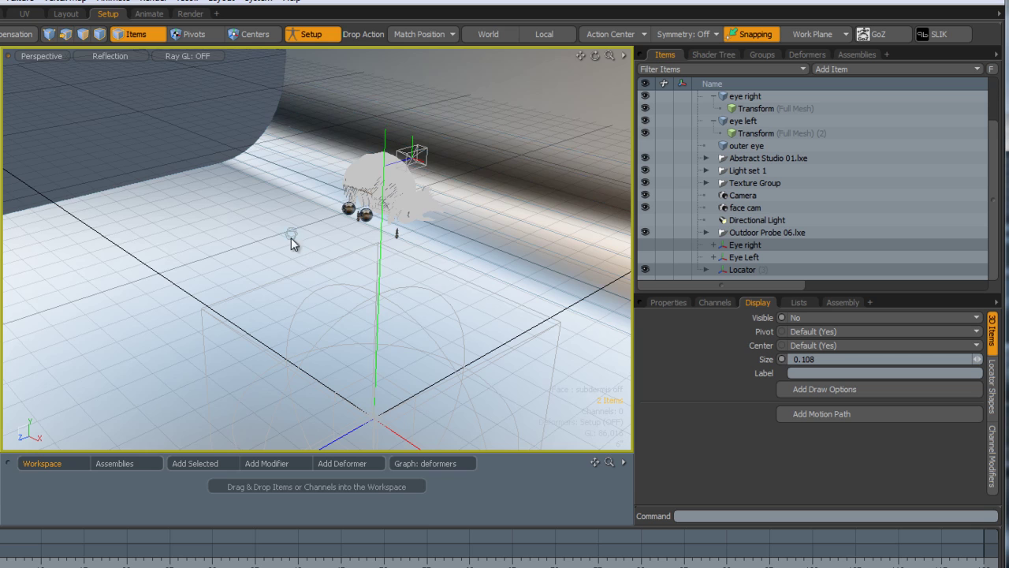
left_click_drag(291, 237, 299, 233, "ctrl+alt")
scroll(299, 234, "up", 5)
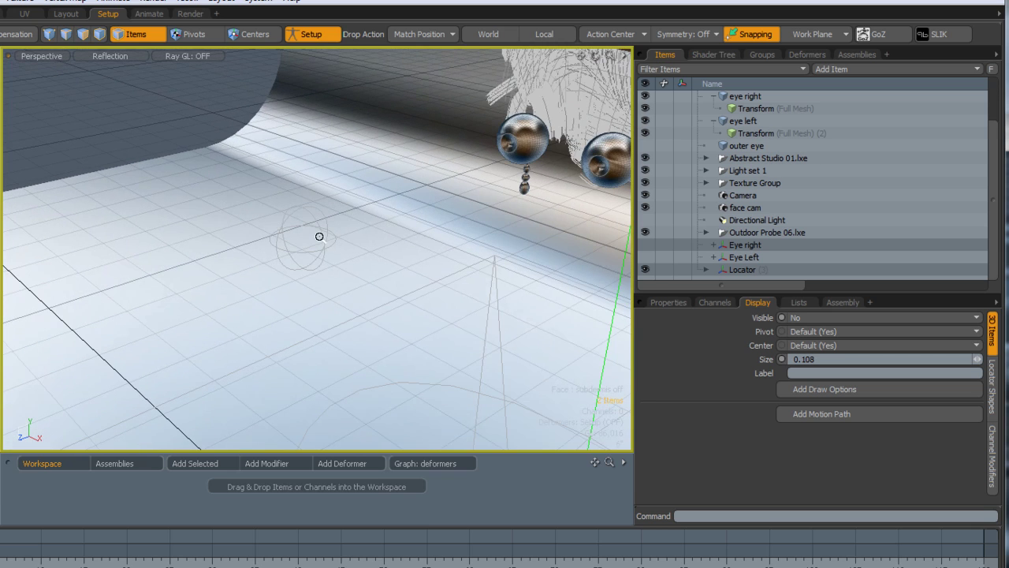
left_click_drag(418, 309, 419, 306, "alt+shift")
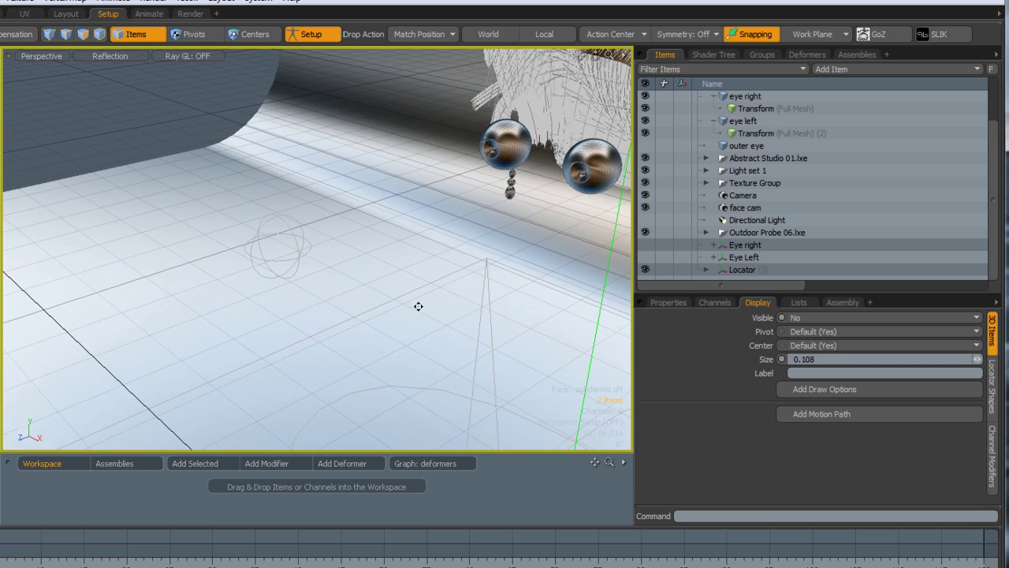
left_click(298, 245)
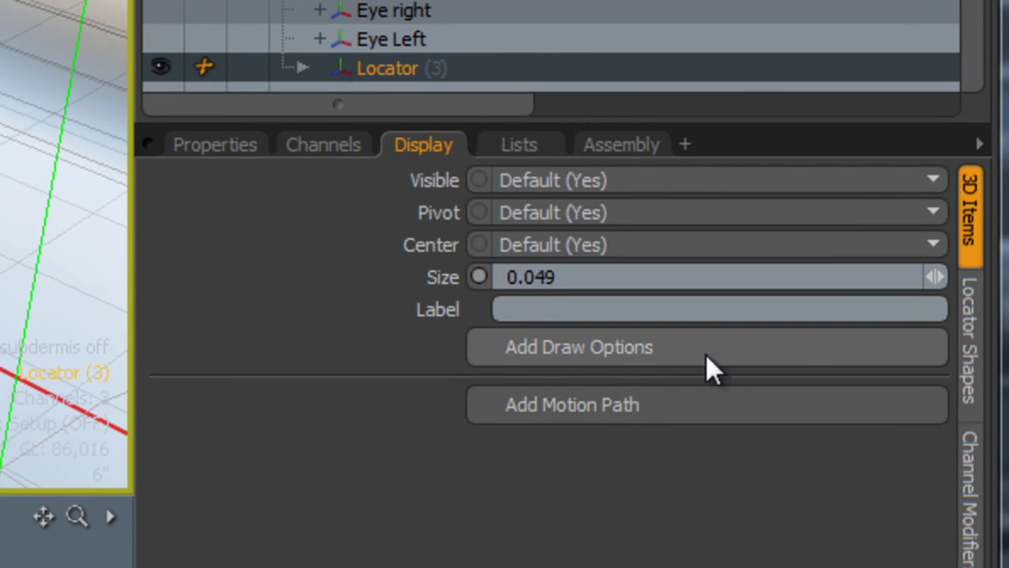
left_click(648, 347)
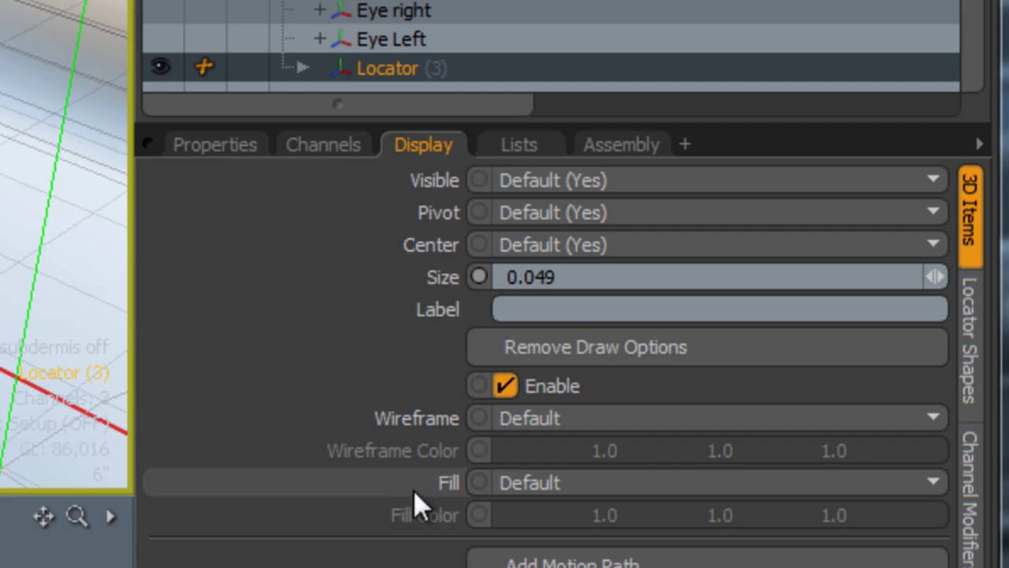
left_click(570, 418)
left_click(573, 444)
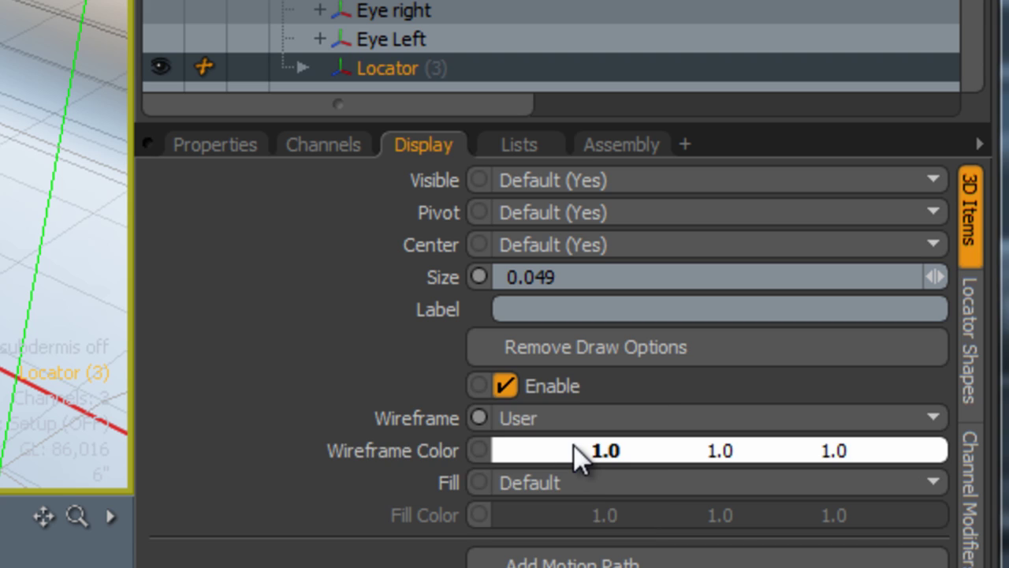
Set the sphere locator's wireframe color to a light green of 0.31, 1.0, 0.13.
double_click(587, 448)
left_click(294, 44)
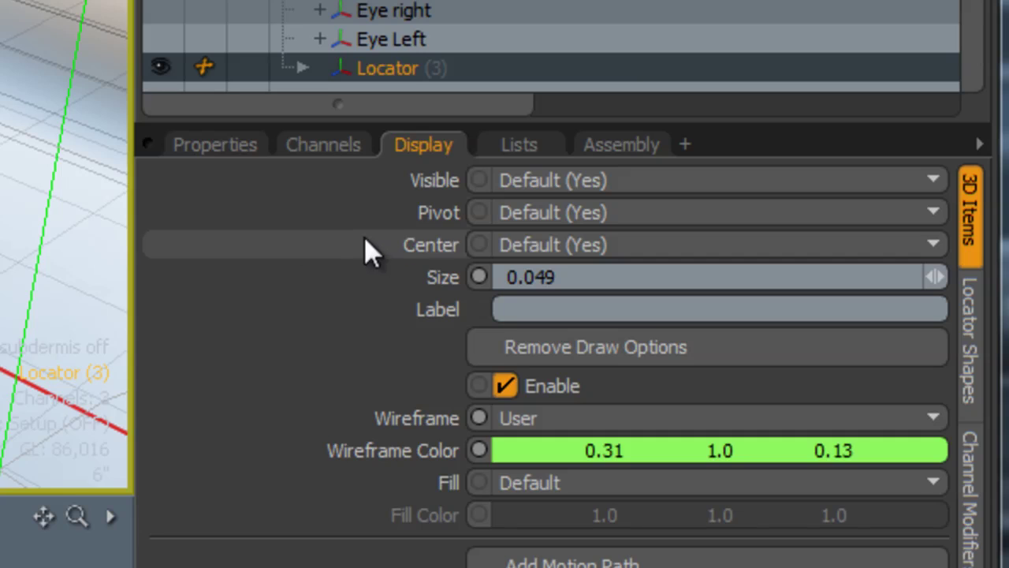
key("Escape")
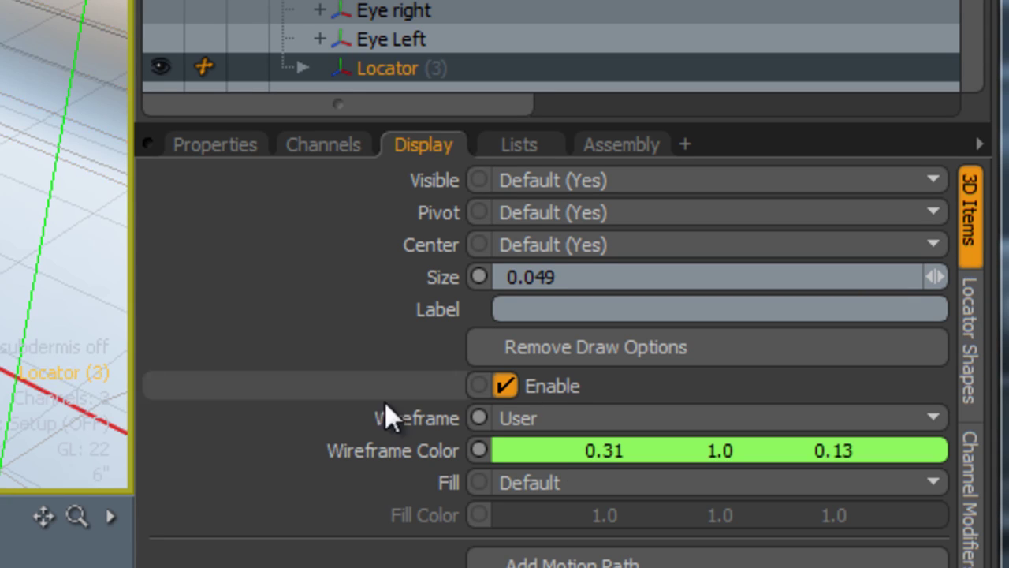
Change the sphere locator's wireframe color to blue, 0.0, 0.13, 1.0, and deselect the locator.
left_click(638, 450)
left_click_drag(296, 384, 264, 416)
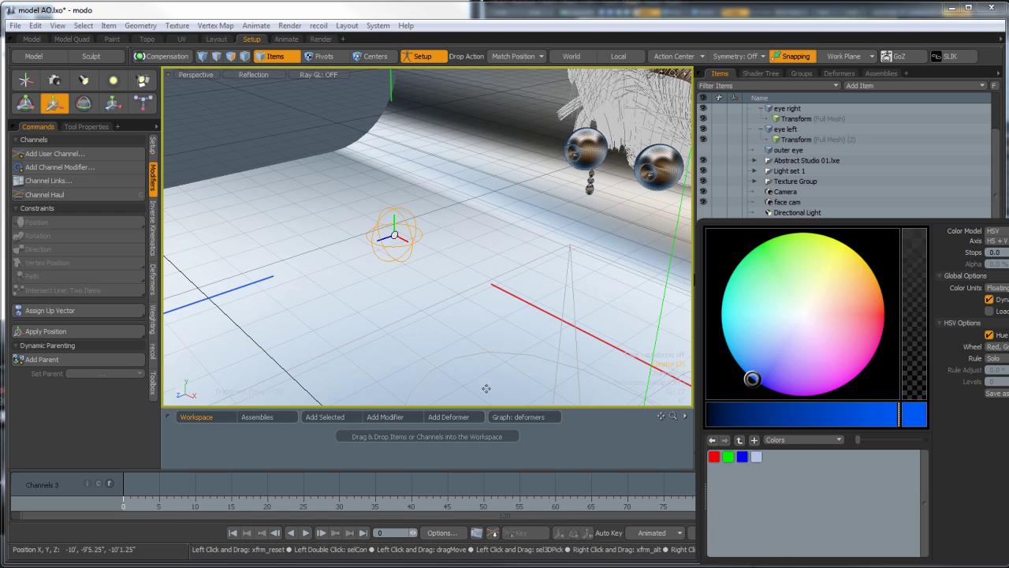
key("space")
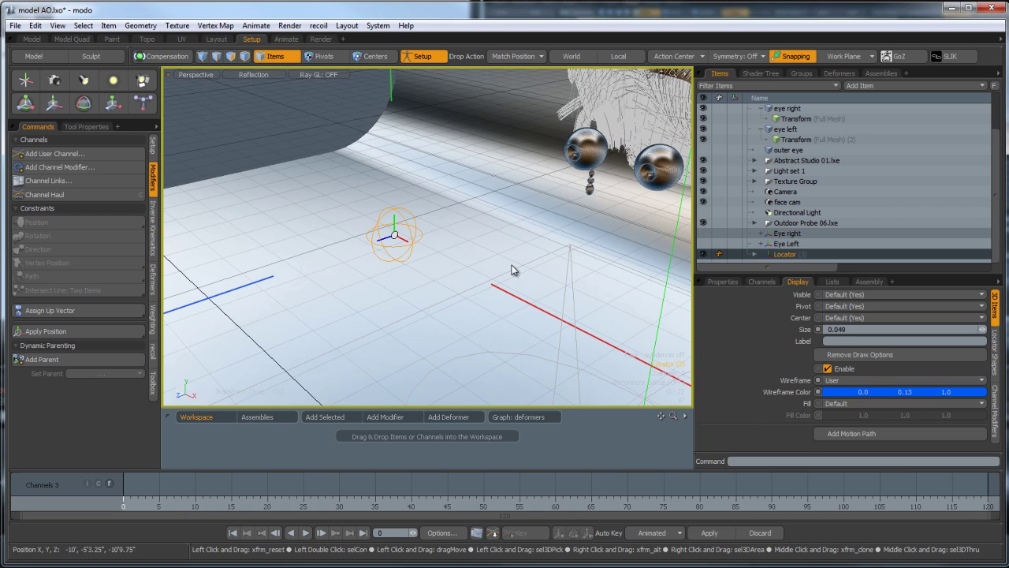
left_click(506, 233)
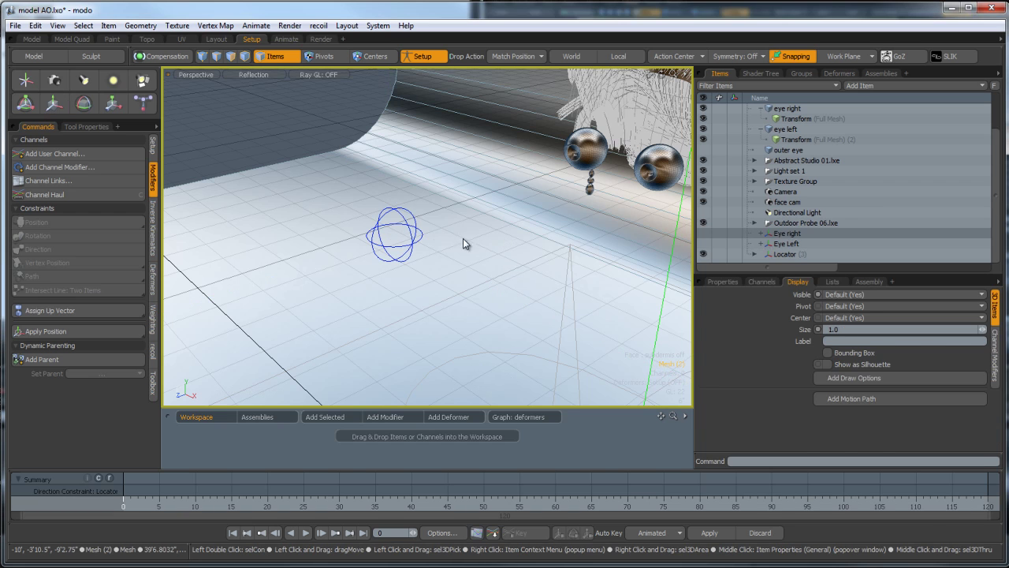
Leave Setup mode and move the sphere control locator around in front of the eyes to test how they track it.
left_click(416, 56)
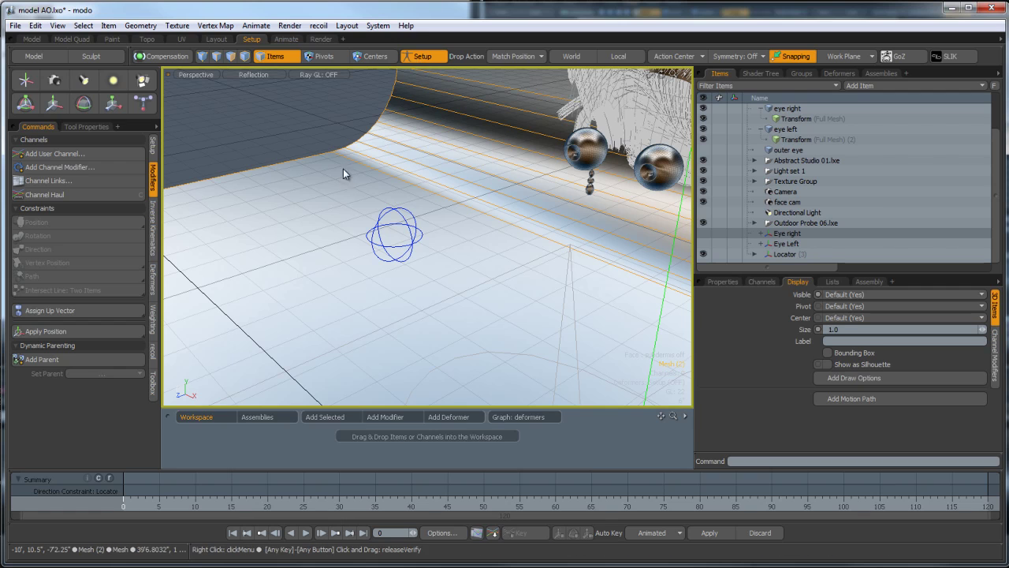
left_click(417, 239)
key("w")
scroll(351, 226, "down", 5)
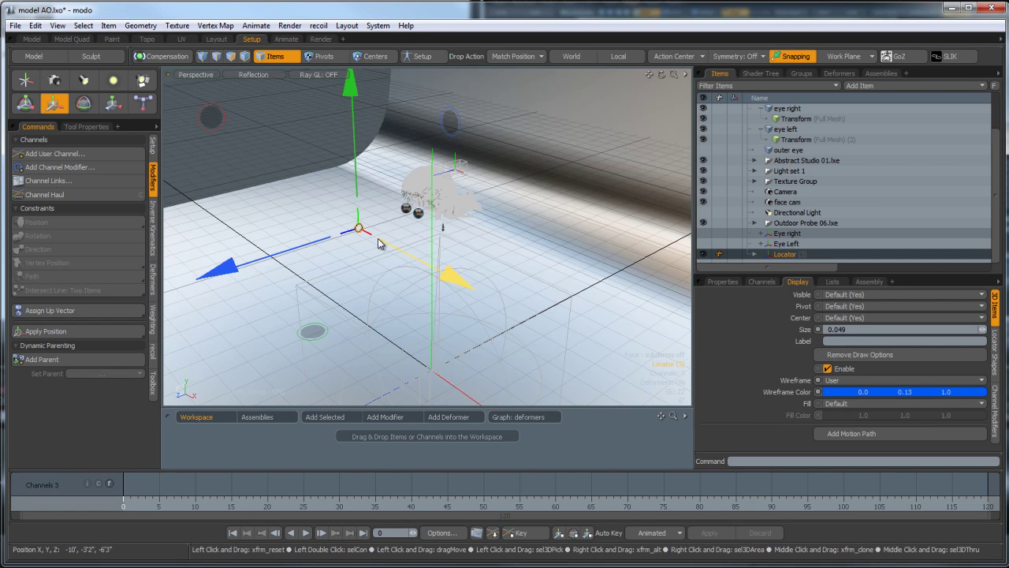
scroll(382, 243, "up", 5)
left_click_drag(374, 263, 380, 267, "alt+shift")
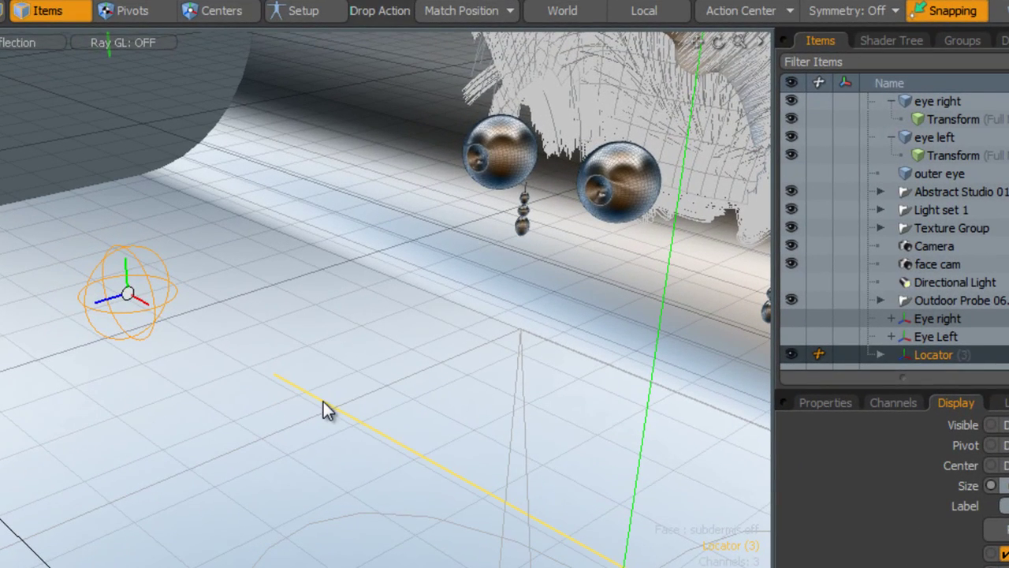
left_click_drag(324, 402, 623, 567)
left_click_drag(694, 552, 614, 562)
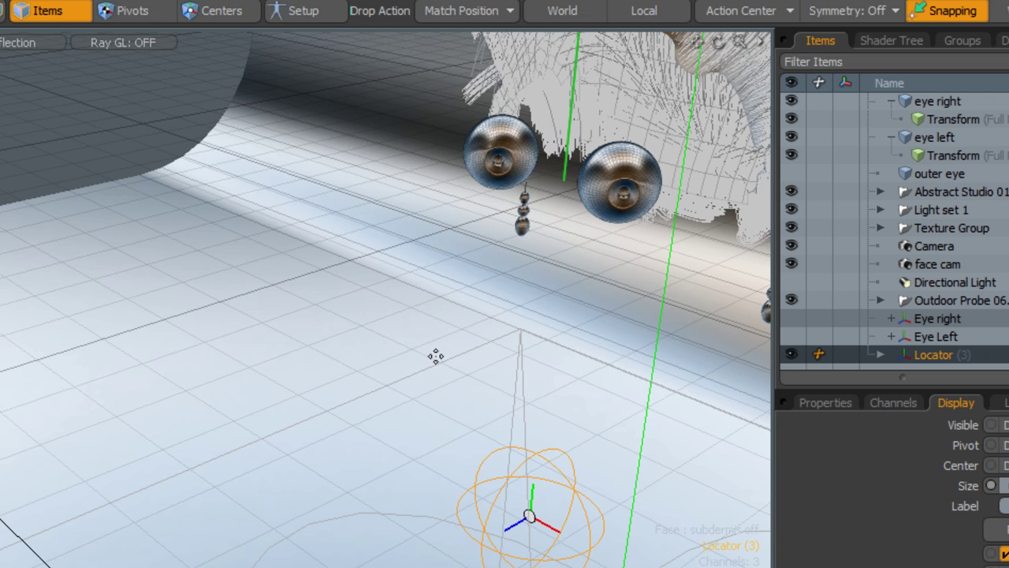
Switch off Enable Deformers for the perspective viewport and reopen the viewport options.
key("o")
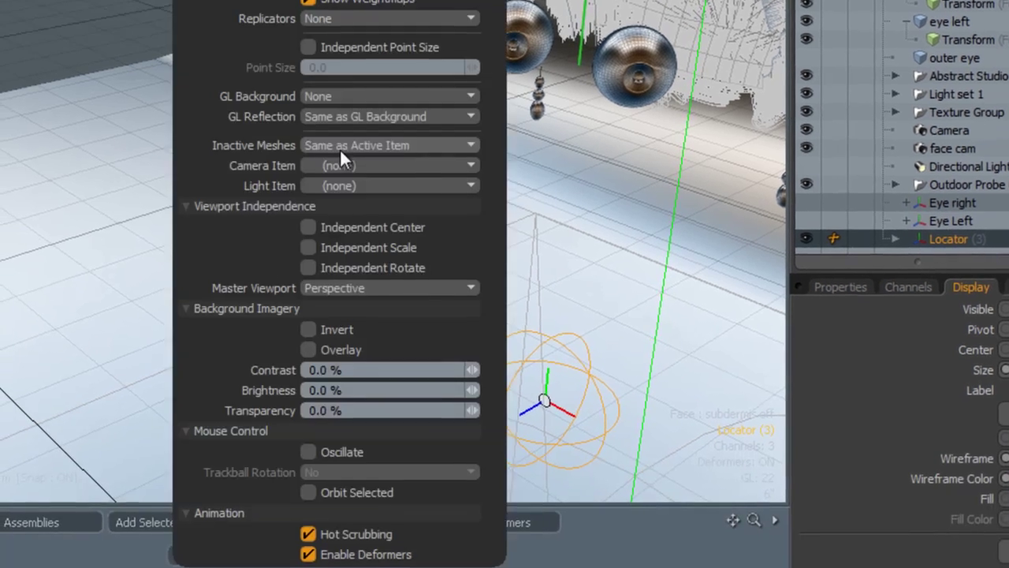
left_click(309, 549)
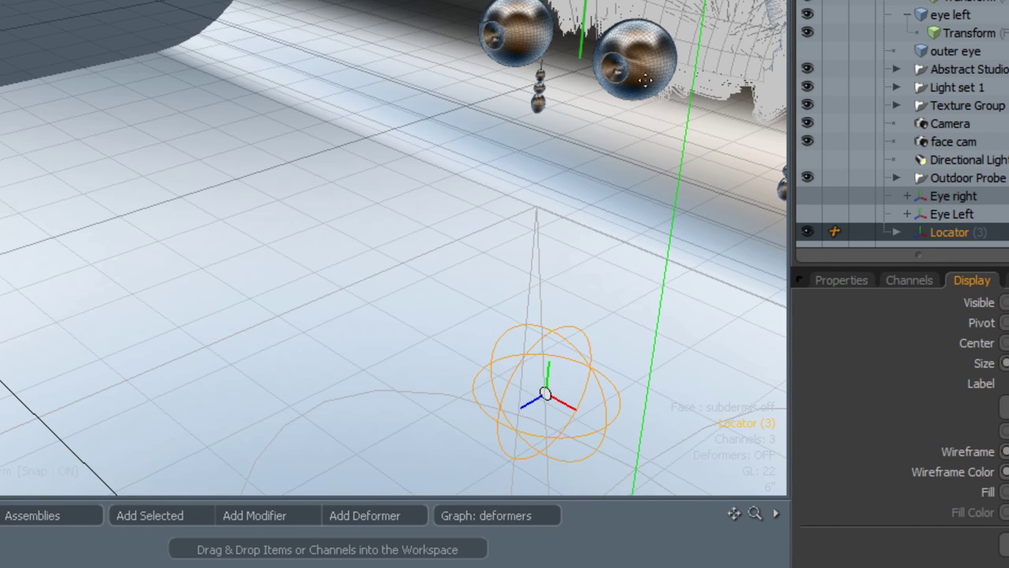
key("o")
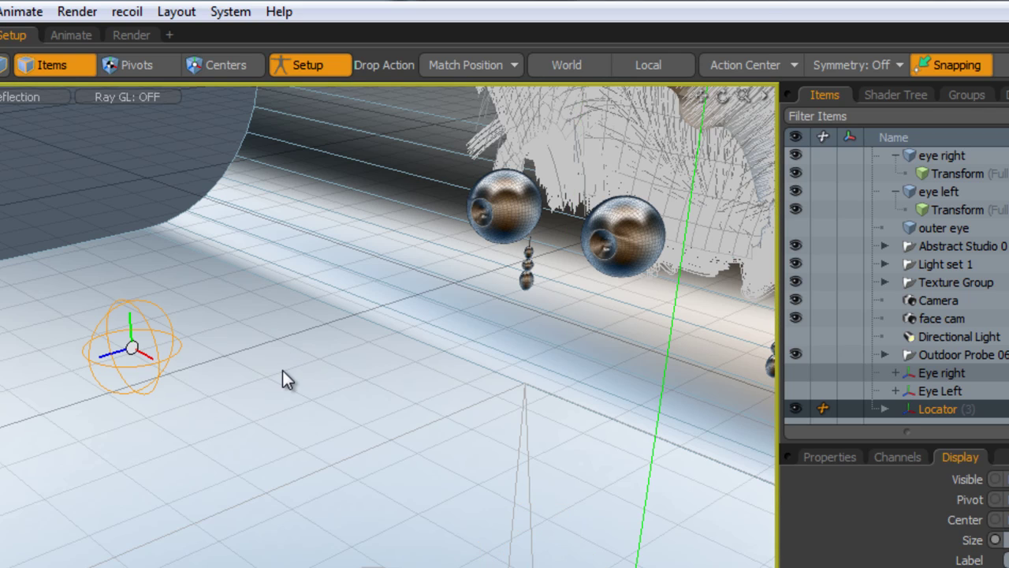
Leave Setup mode and examine the sphere control locator's placement relative to the head from several distances.
left_click(304, 64)
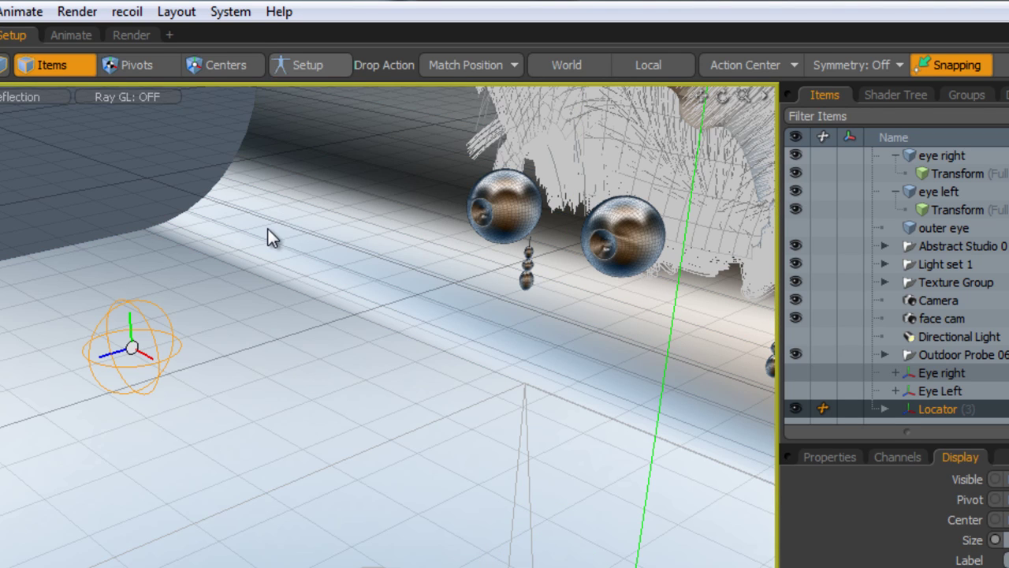
scroll(267, 228, "down", 5)
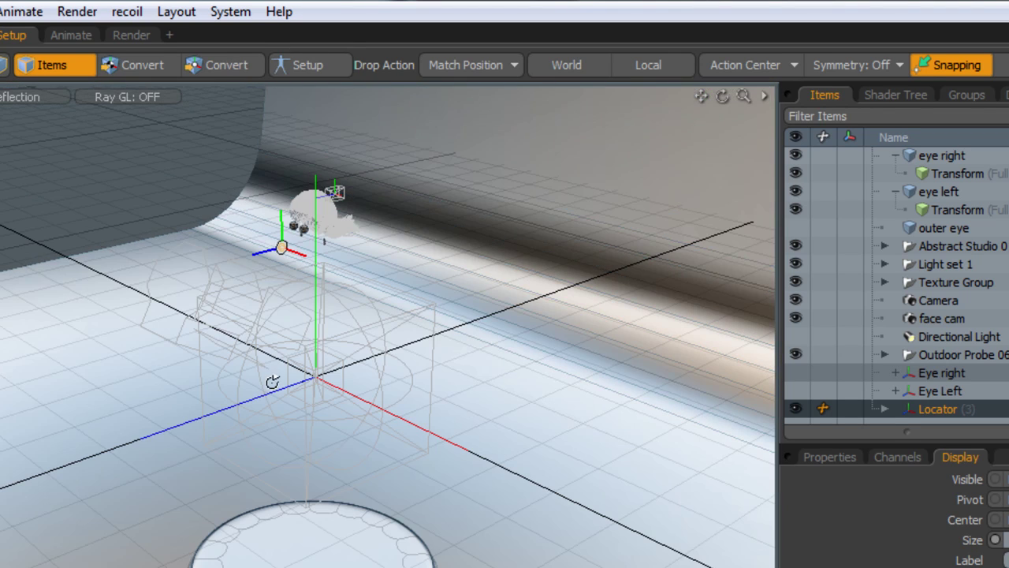
left_click_drag(271, 383, 284, 398, "alt")
scroll(332, 309, "up", 8)
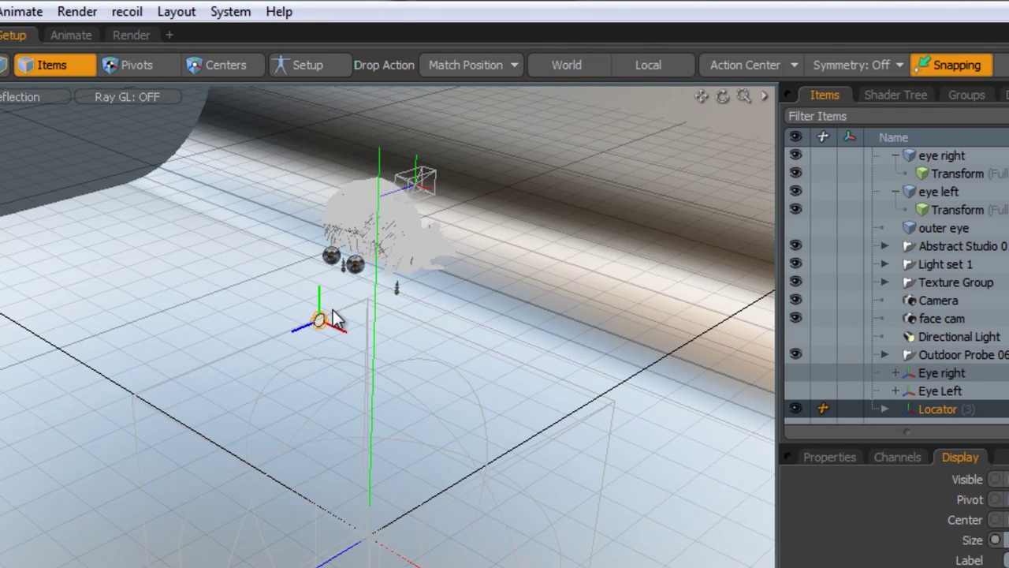
scroll(333, 310, "down", 6)
left_click_drag(380, 432, 385, 455, "alt+shift")
scroll(866, 257, "up", 4)
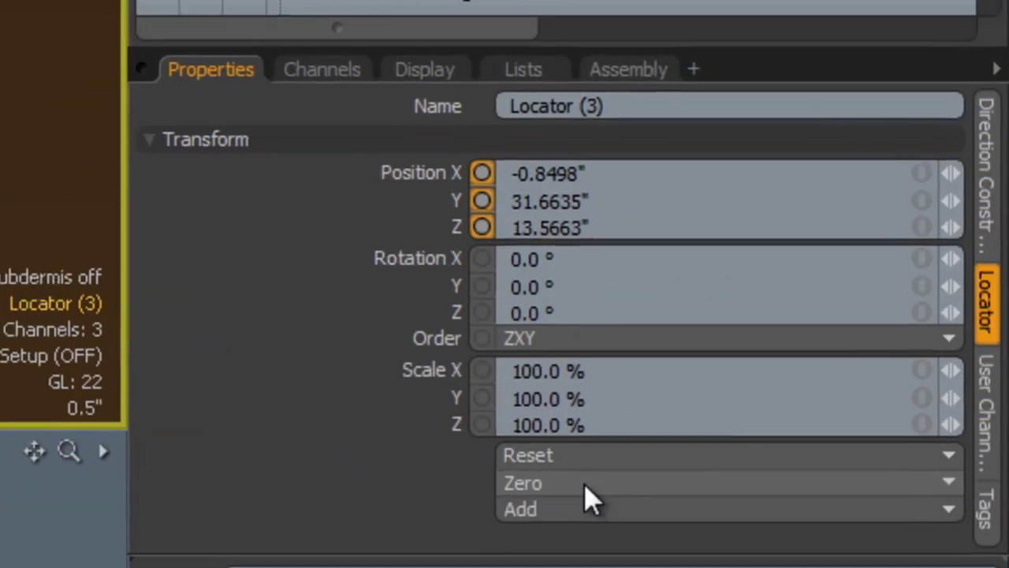
Zero the transforms of the sphere control locator in its item properties.
left_click(584, 483)
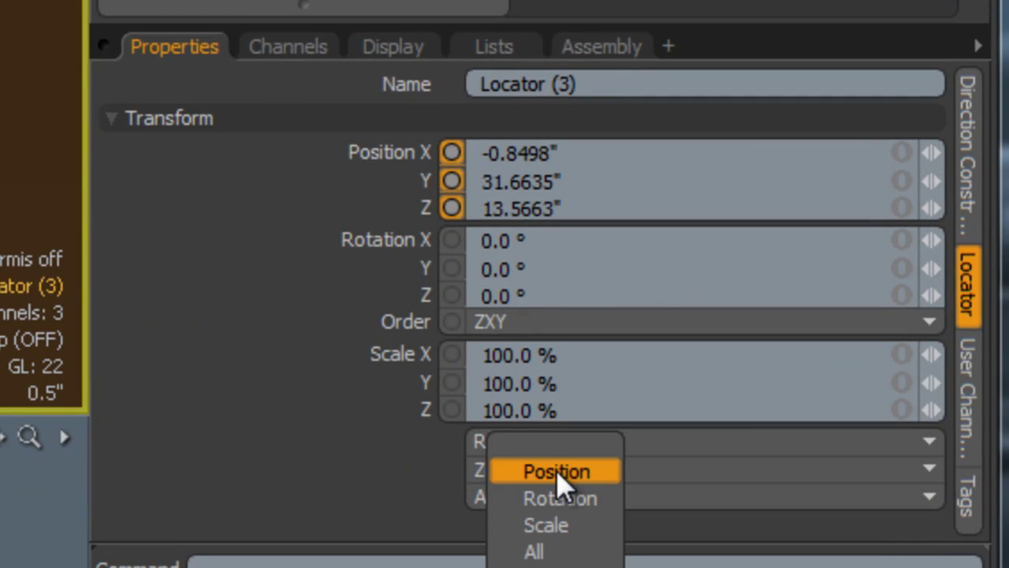
left_click(542, 552)
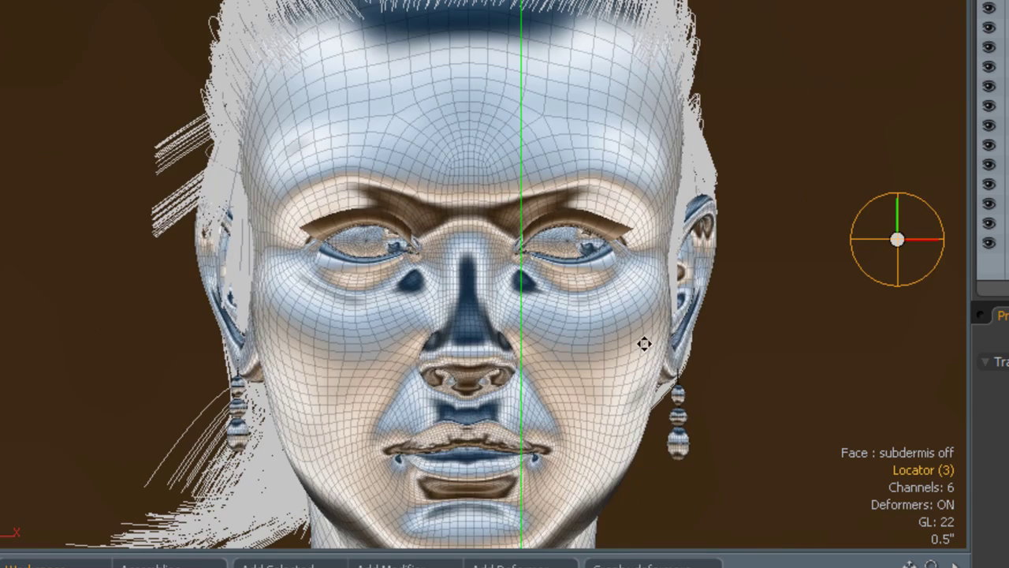
Switch the viewport from the front view to Perspective and frame the selected sphere control locator.
mouse_move(617, 338)
left_mouse_down("alt+shift")
mouse_move(593, 342)
mouse_move(631, 383)
mouse_move(632, 343)
left_mouse_up("alt+shift")
scroll(591, 239, "down", 3)
key("ctrl+space")
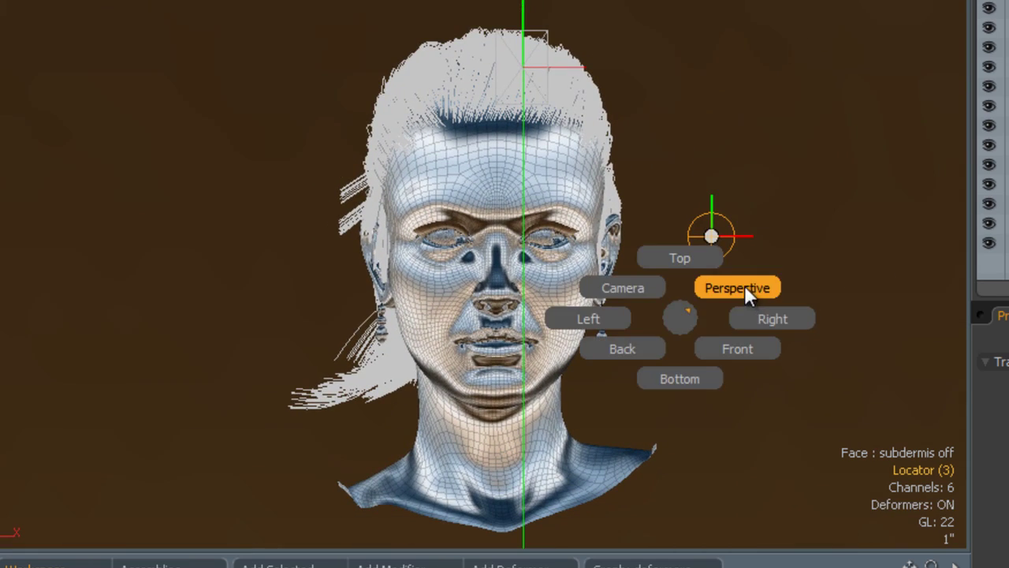
left_click(744, 285)
key("a")
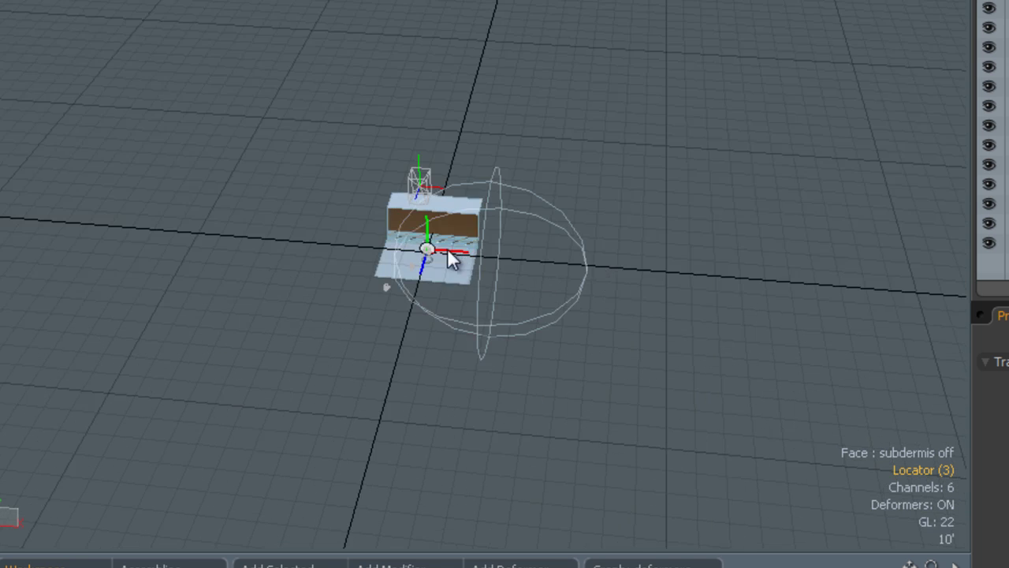
scroll(432, 248, "up", 3)
left_click_drag(426, 251, 1008, 236, "ctrl+alt")
left_click_drag(508, 245, 484, 257, "ctrl+alt")
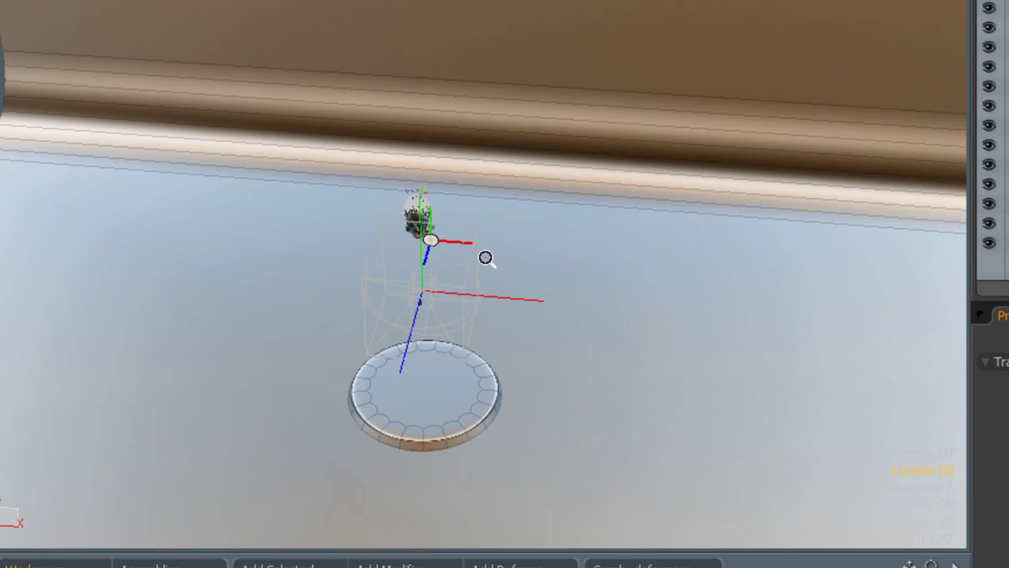
key("shift+a")
scroll(489, 259, "down", 2)
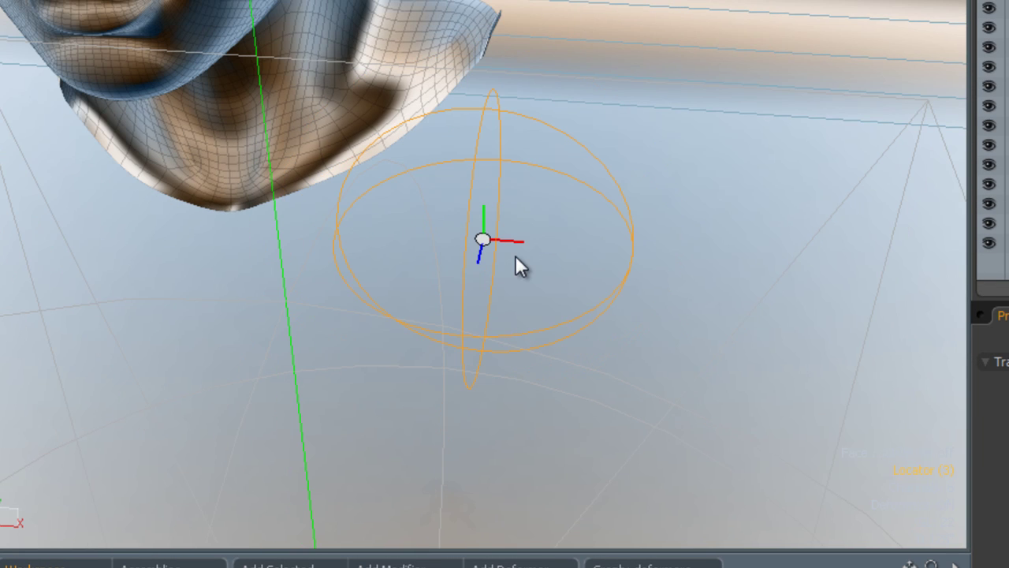
Move the sphere control locator sideways along the X axis in front of the head.
key("y")
scroll(498, 265, "down", 2)
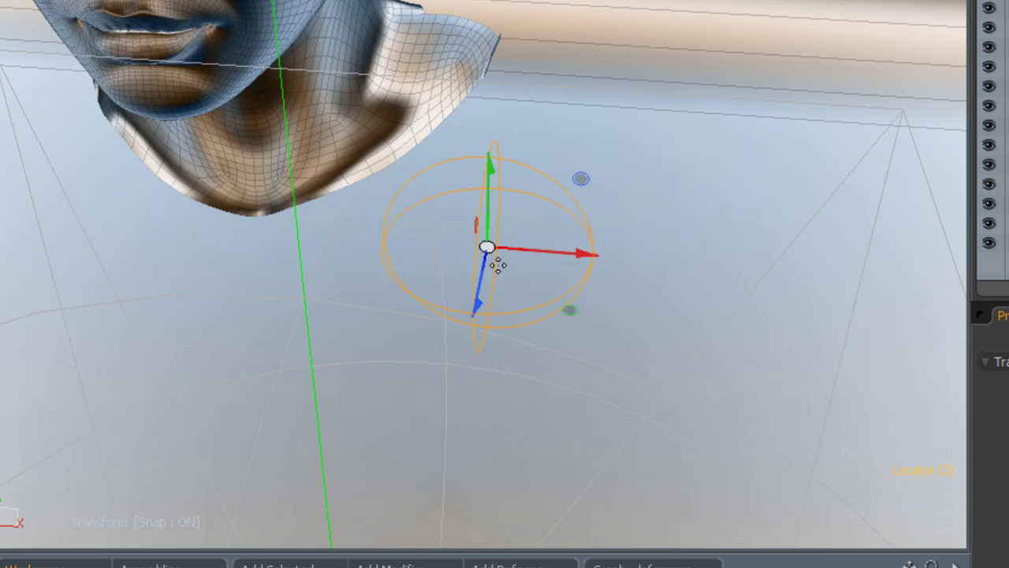
left_click_drag(685, 330, 732, 509, "alt+shift")
middle_click_drag(732, 509, 720, 476)
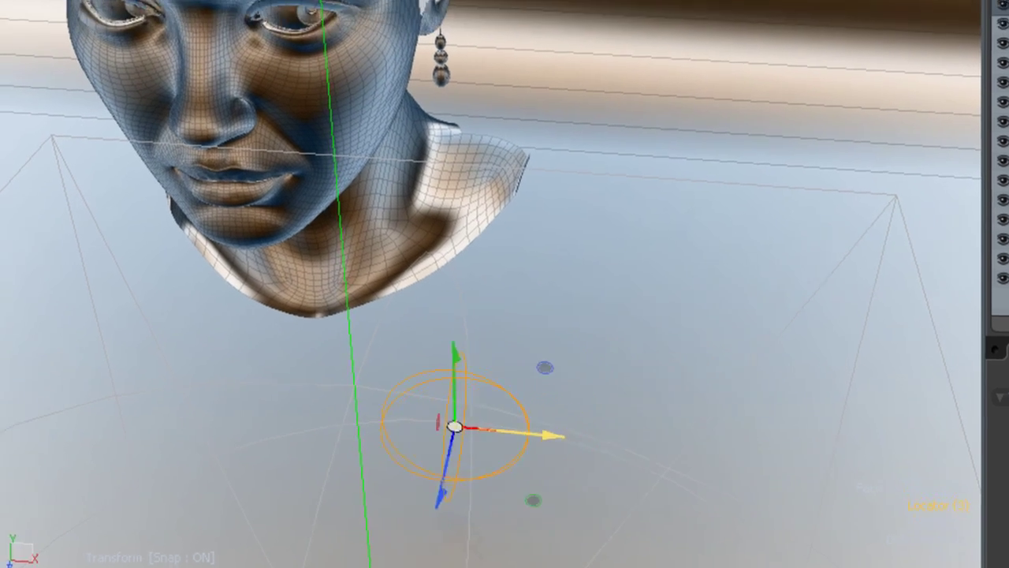
left_click_drag(544, 435, 394, 422)
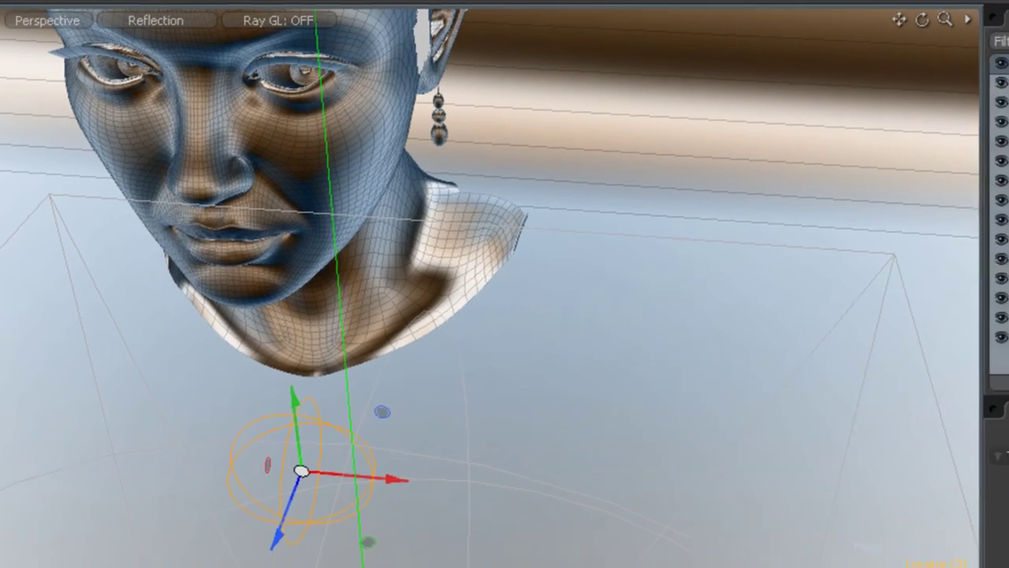
Zero only the position of the sphere control locator in its item properties.
left_click(833, 433)
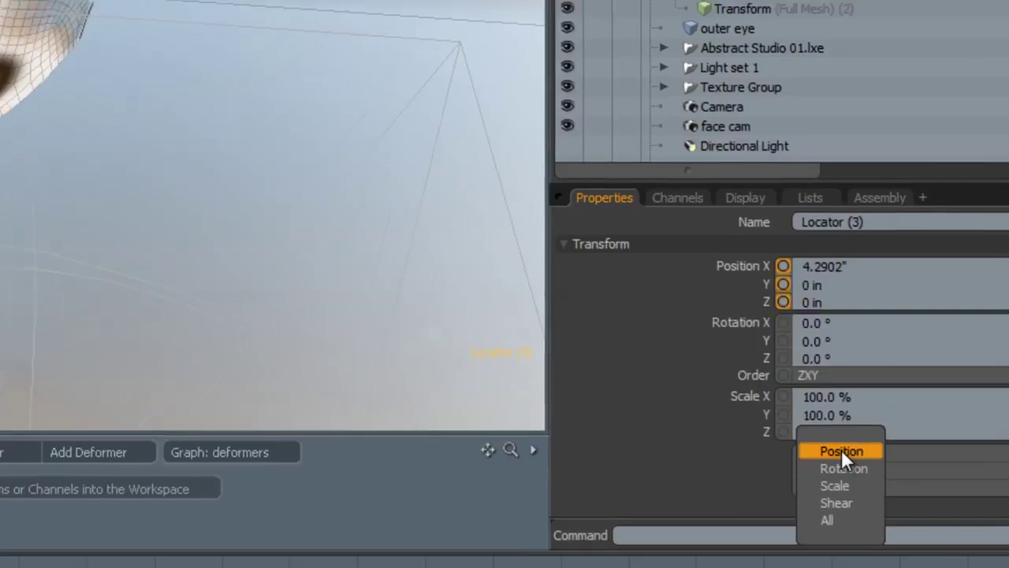
left_click(702, 456)
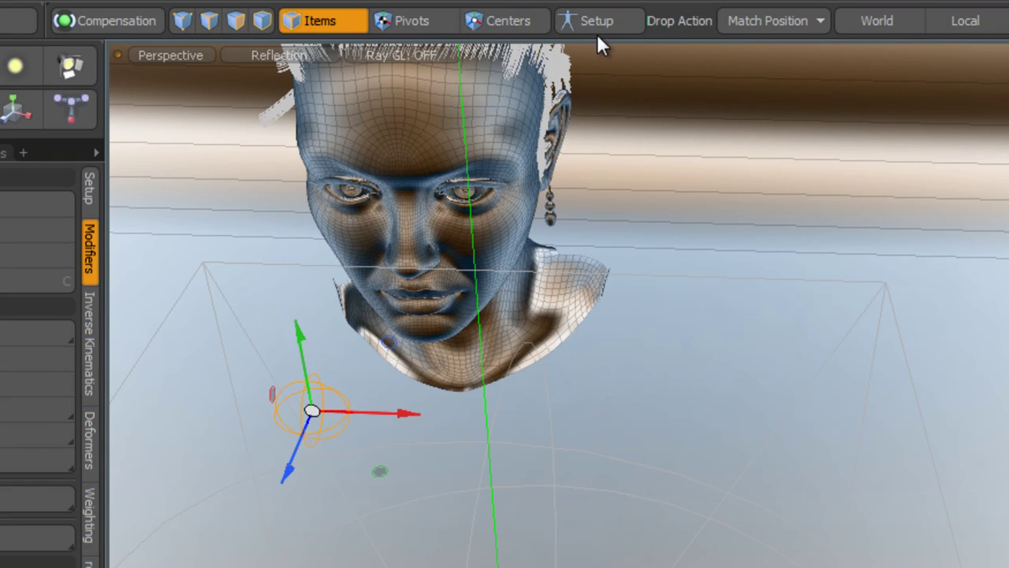
left_click_drag(654, 390, 621, 421, "alt")
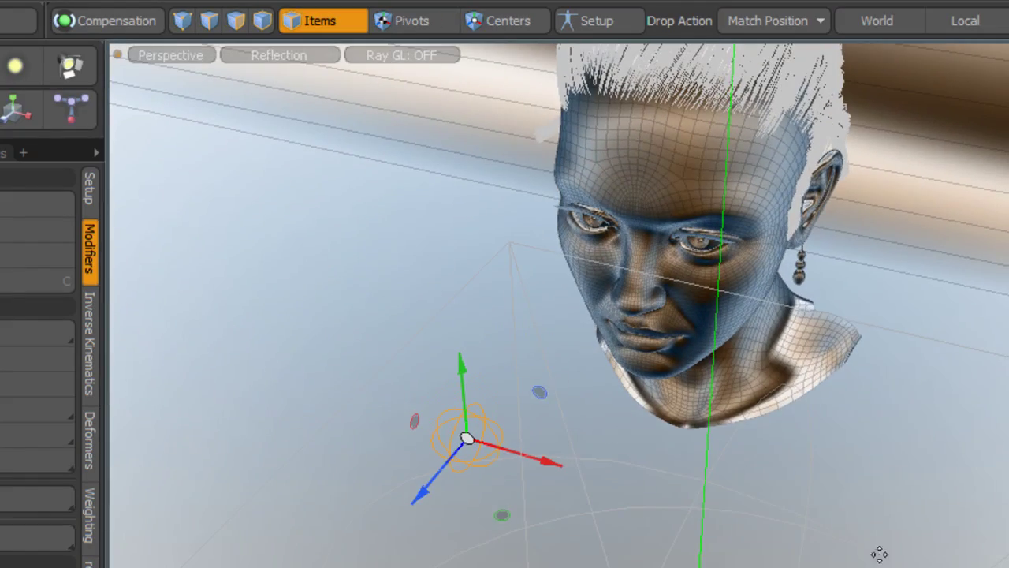